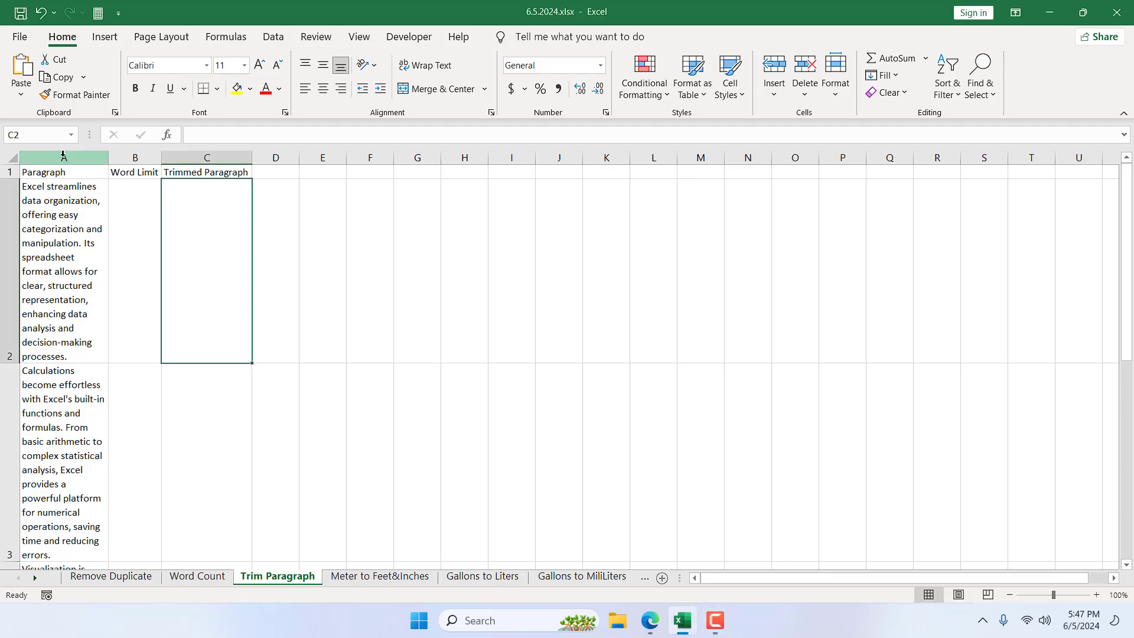
# Review the Paragraph, Word Limit and Trimmed Paragraph cells and enter 15 as the first word limit
pyautogui.click(63, 157)
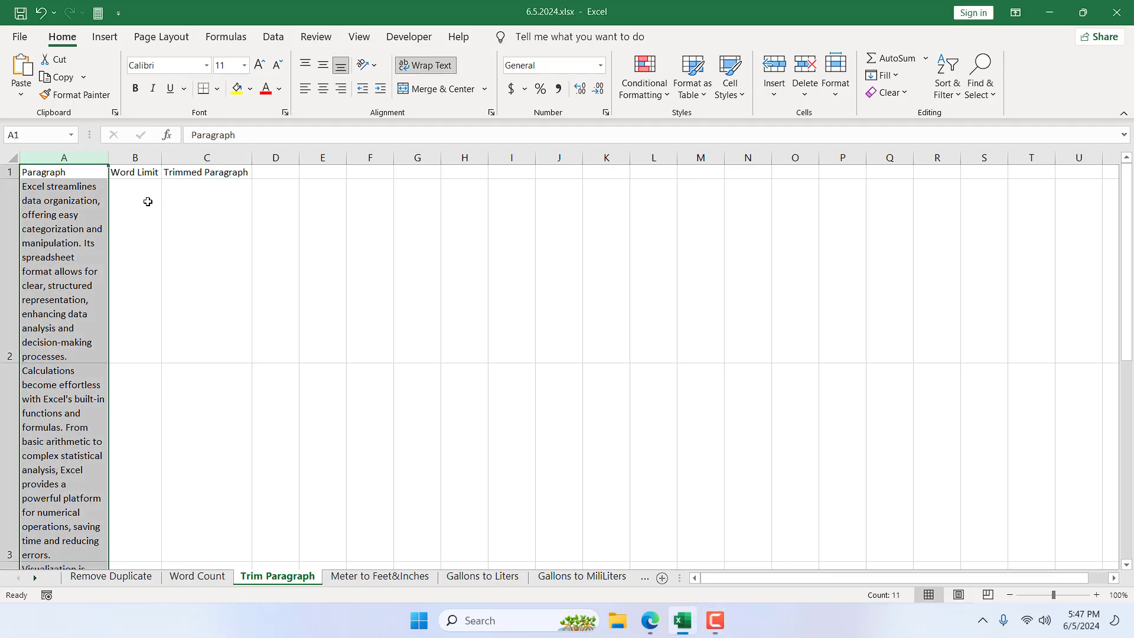
pyautogui.click(143, 202)
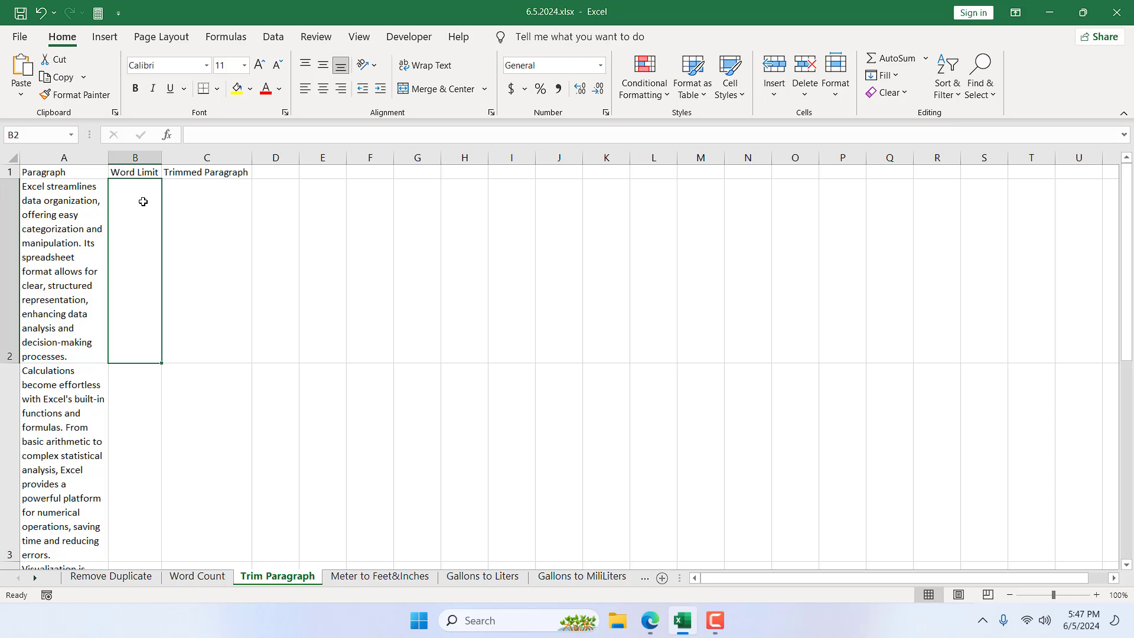
pyautogui.click(233, 218)
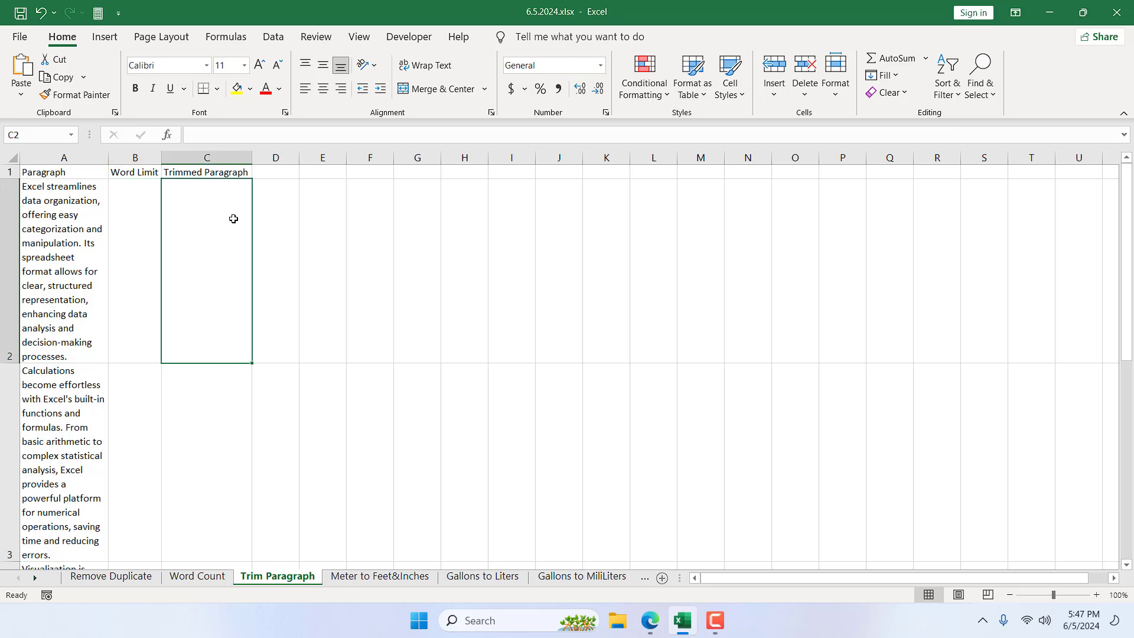
pyautogui.click(129, 193)
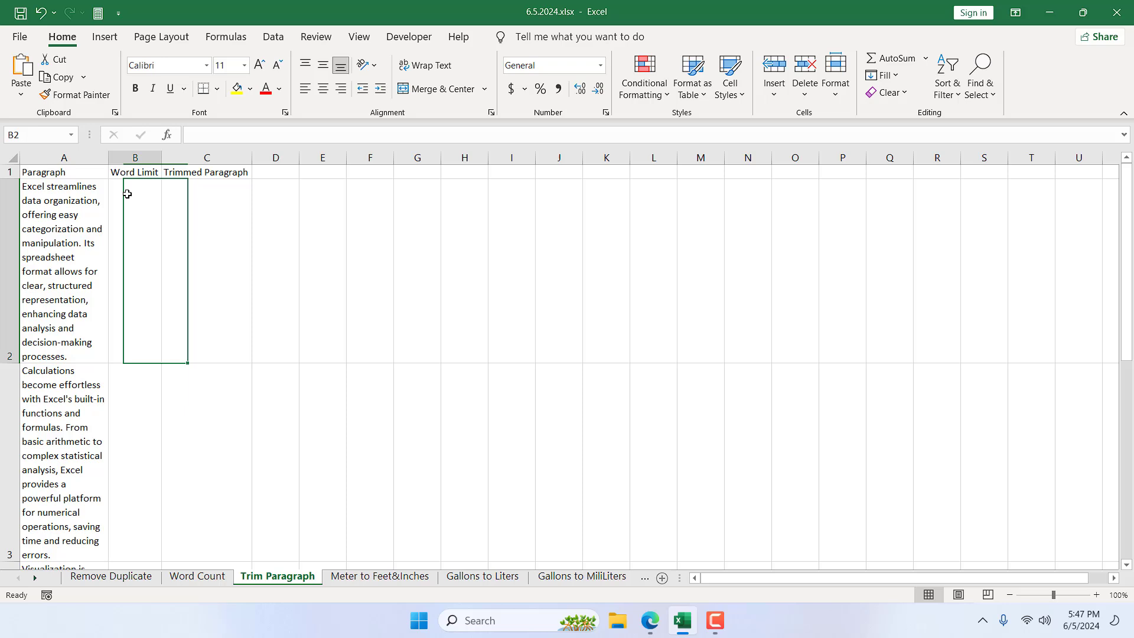
pyautogui.click(67, 238)
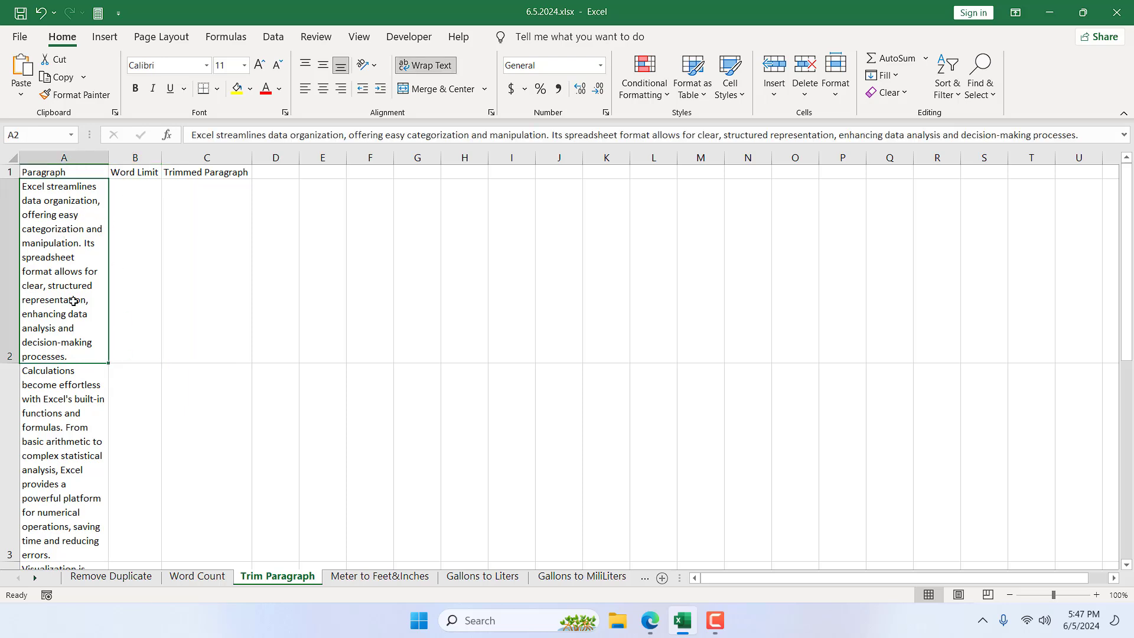
pyautogui.click(136, 248)
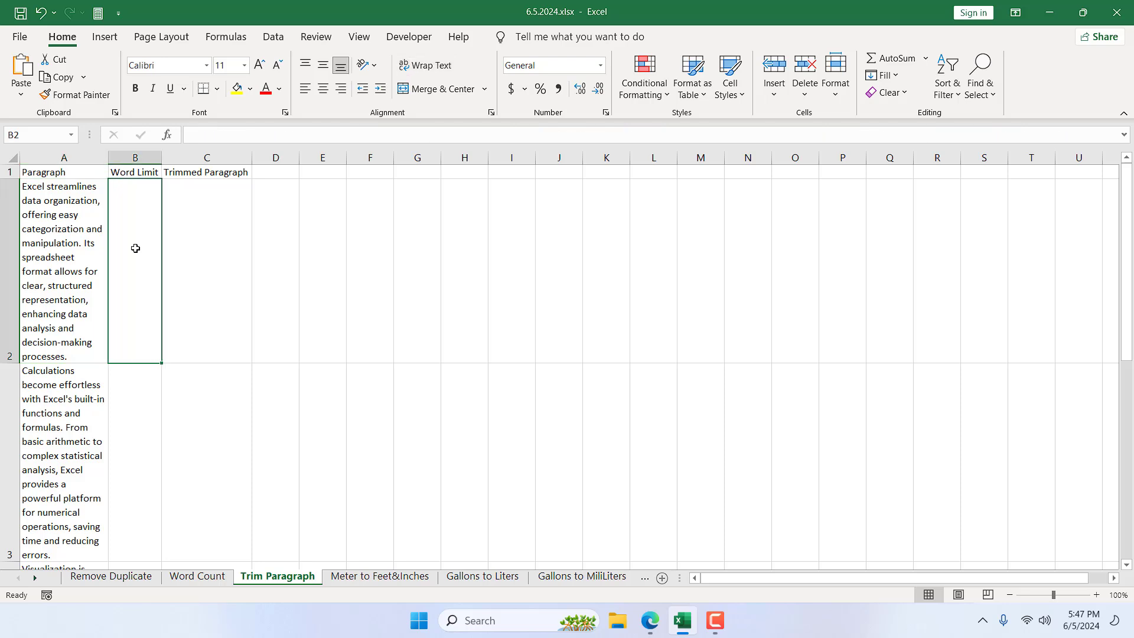
pyautogui.write('15')
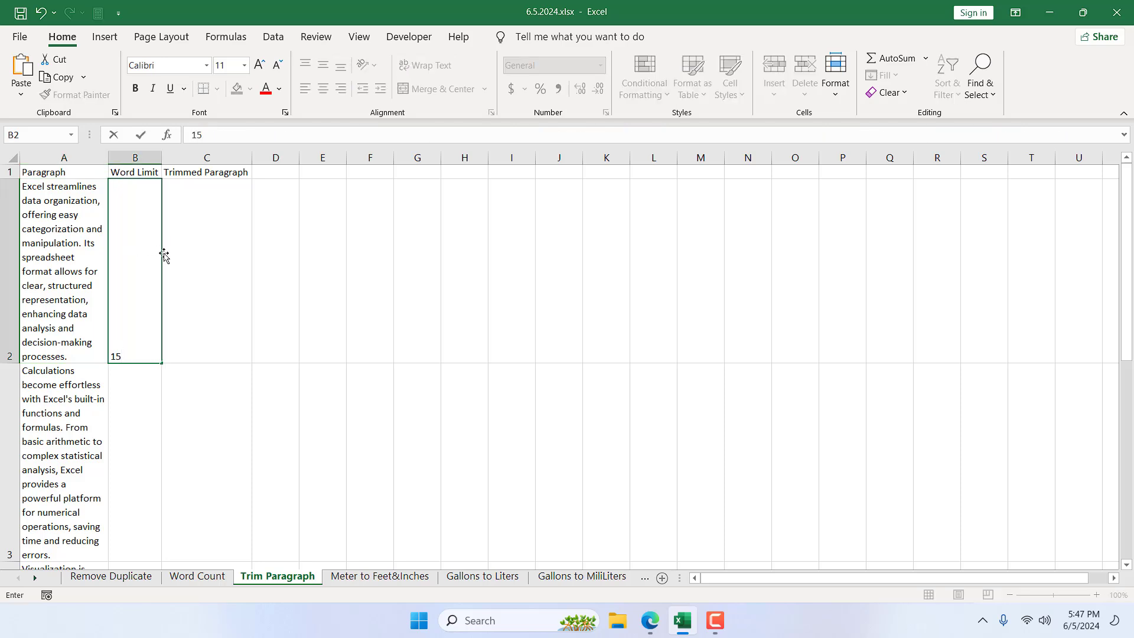
pyautogui.click(196, 256)
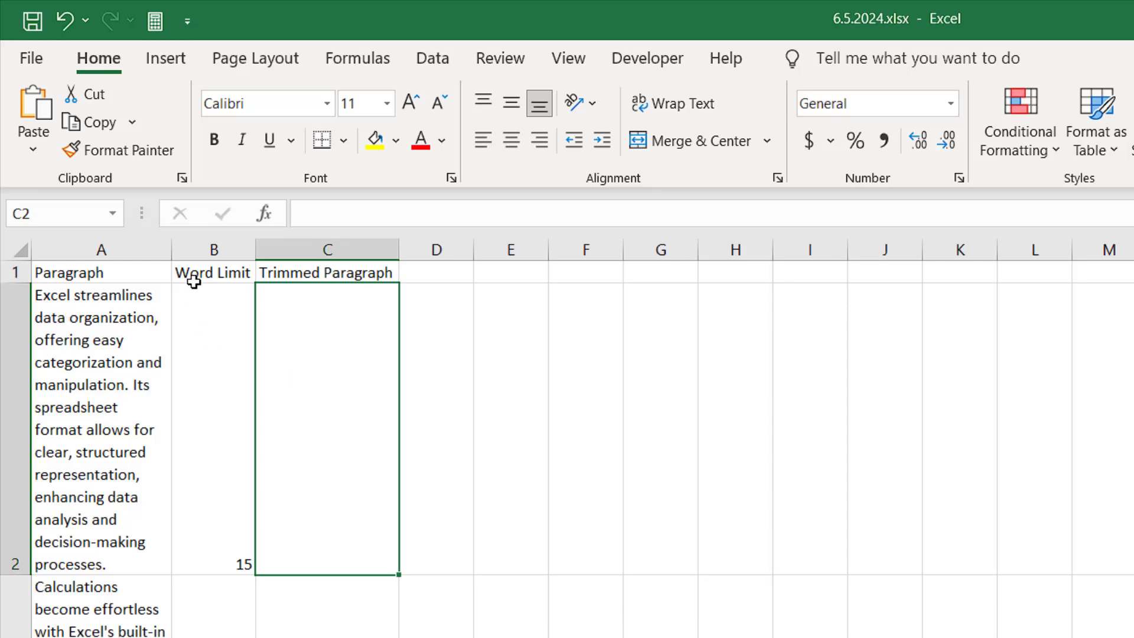
# Centre the Word Limit column horizontally and vertically, then move to C2 for the formula
pyautogui.click(213, 250)
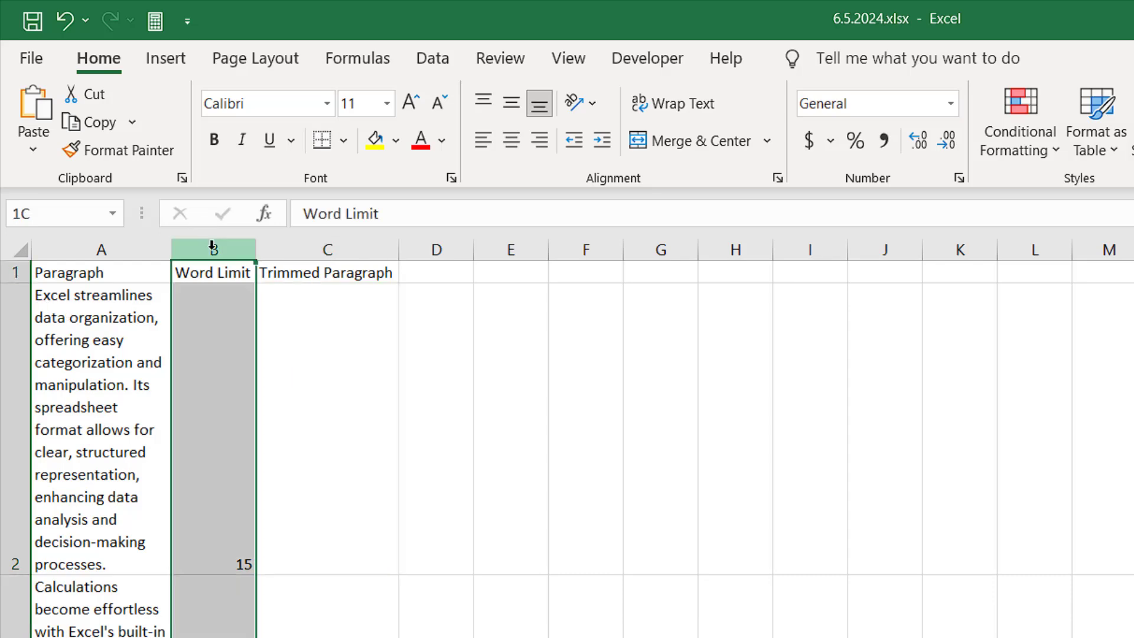
pyautogui.click(510, 141)
pyautogui.click(511, 103)
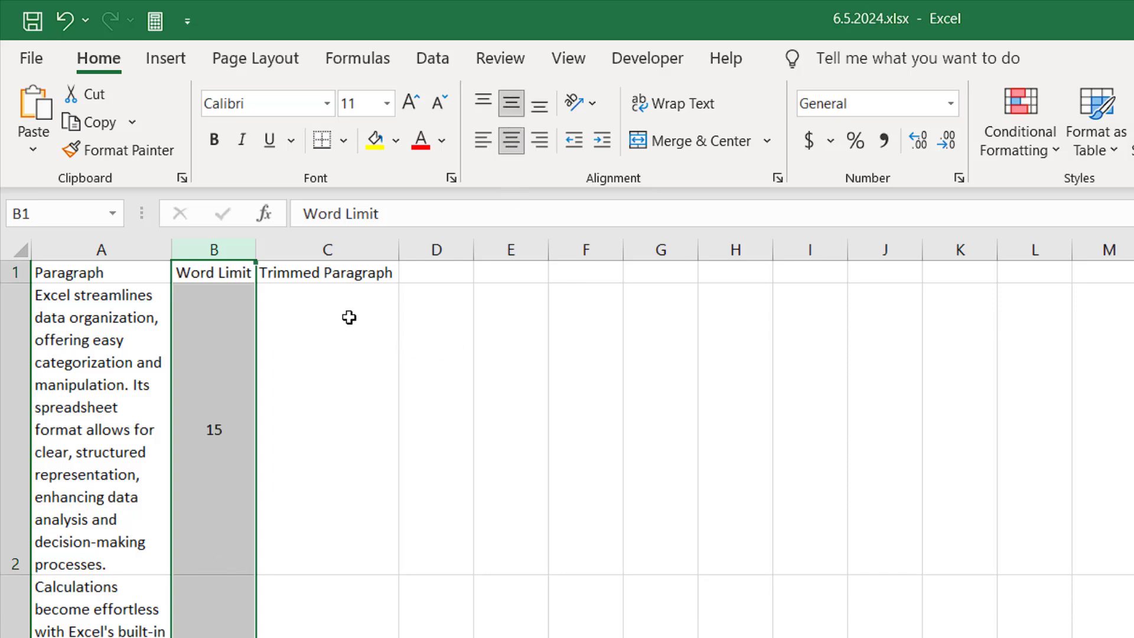
pyautogui.click(327, 250)
pyautogui.click(337, 319)
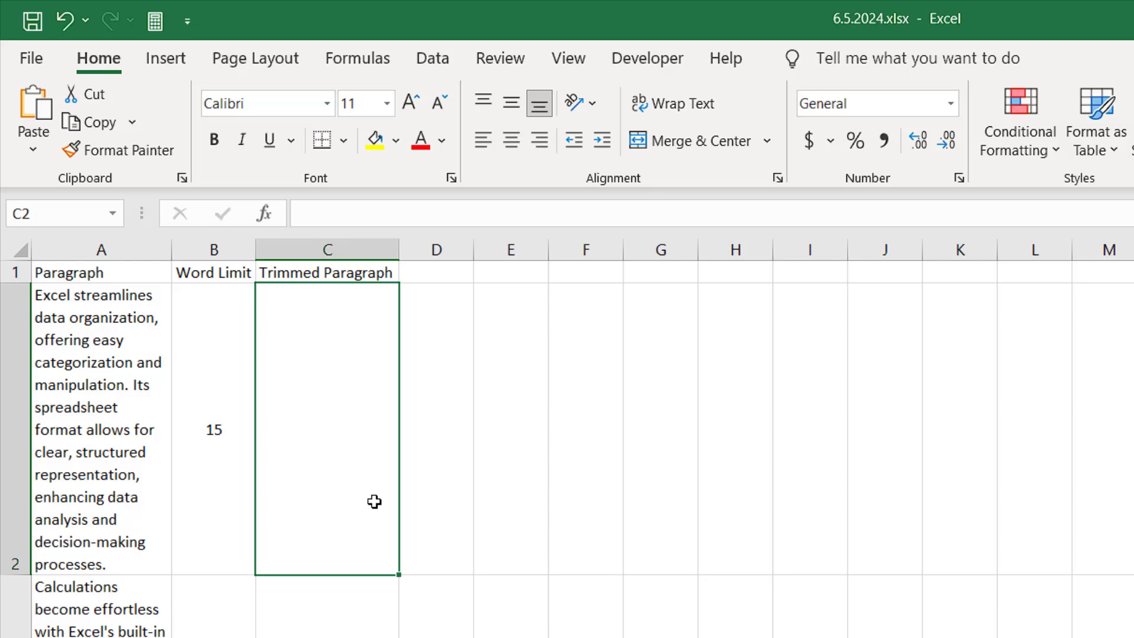
pyautogui.write('=')
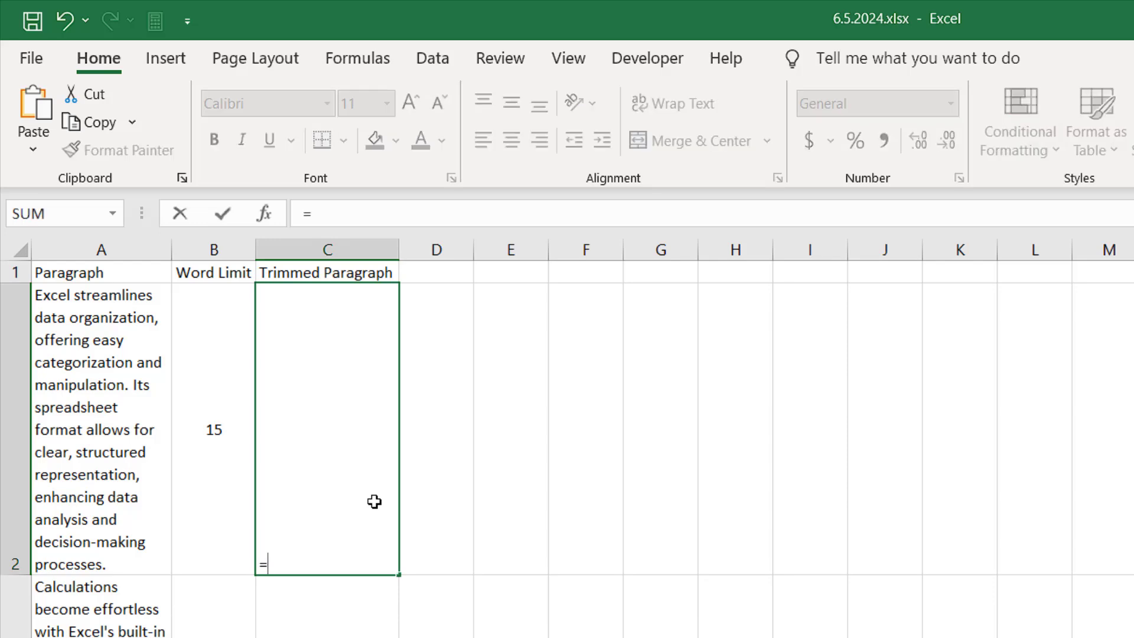
pyautogui.write('su')
# Enter =SUBSTITUTE(A2," ","/",B2) in C2 so the 15th space becomes a slash
pyautogui.doubleClick(324, 585)
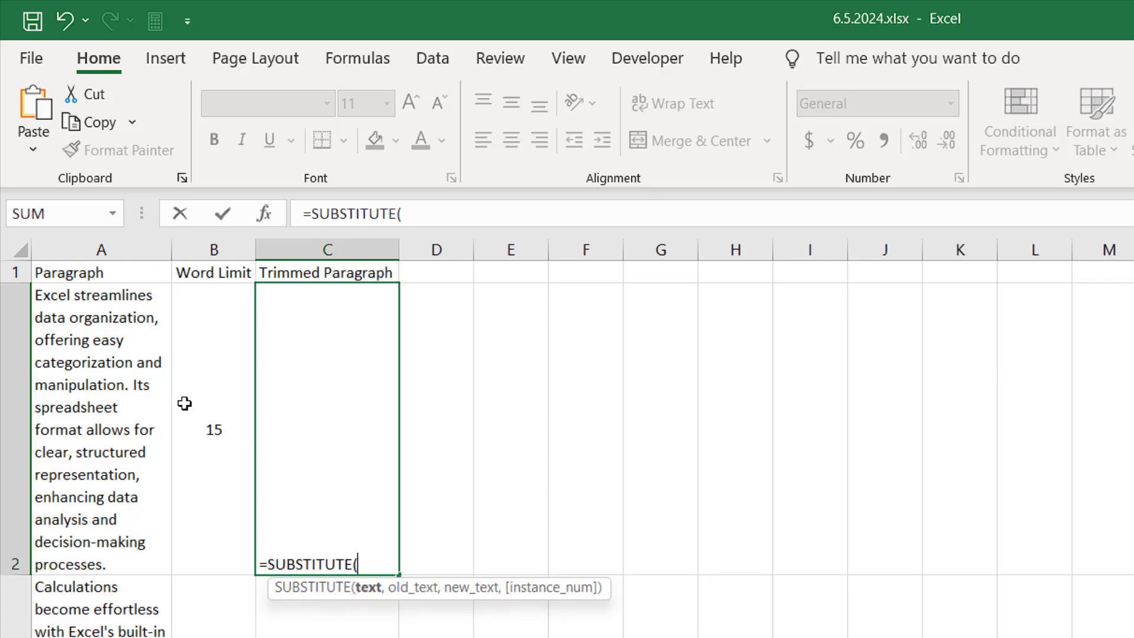
pyautogui.click(107, 401)
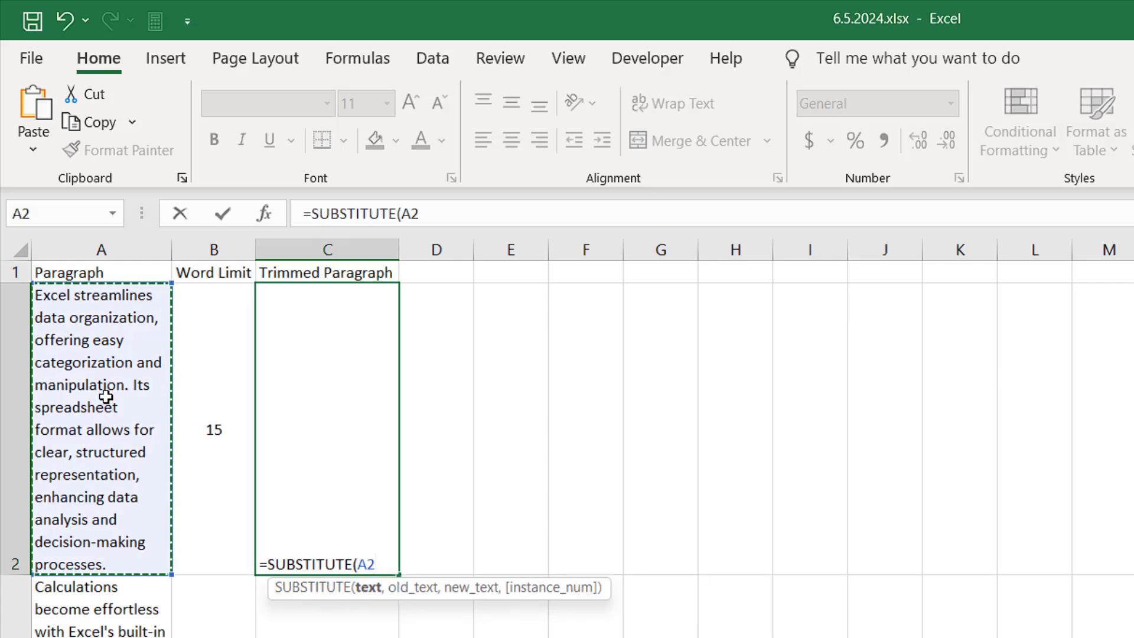
pyautogui.write(',')
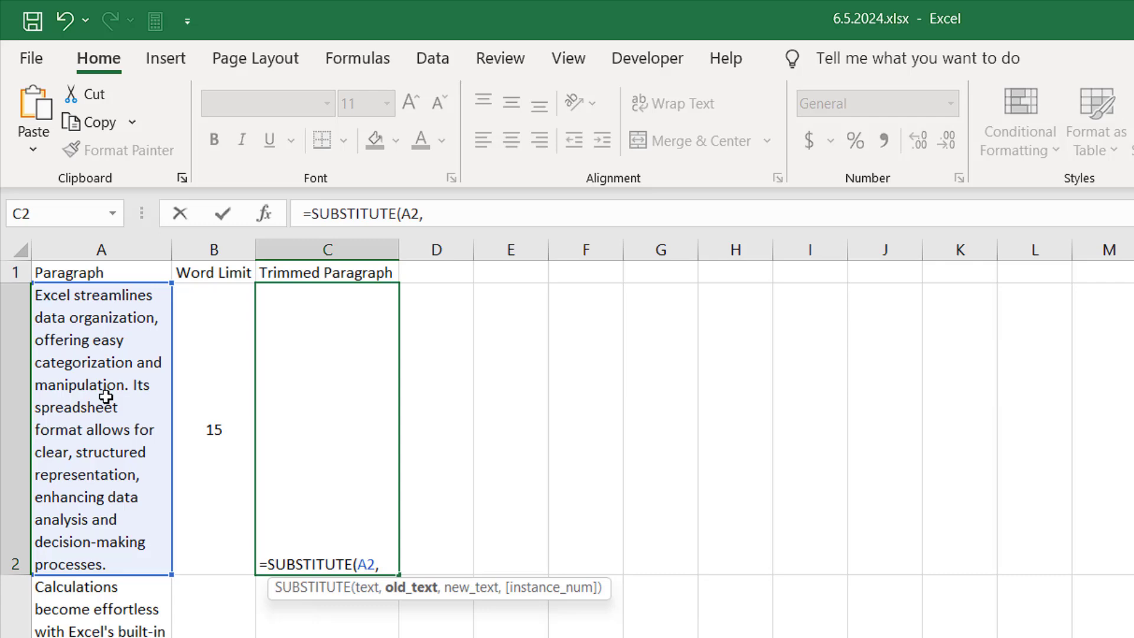
pyautogui.write('" "')
pyautogui.write(',')
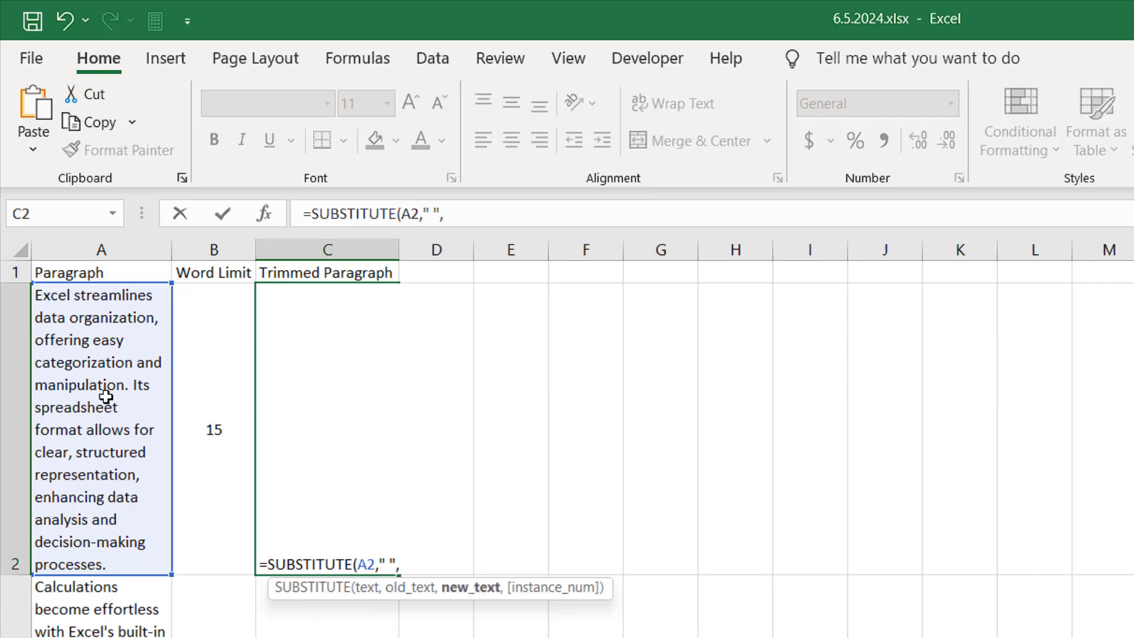
pyautogui.write('"/"')
pyautogui.write(',')
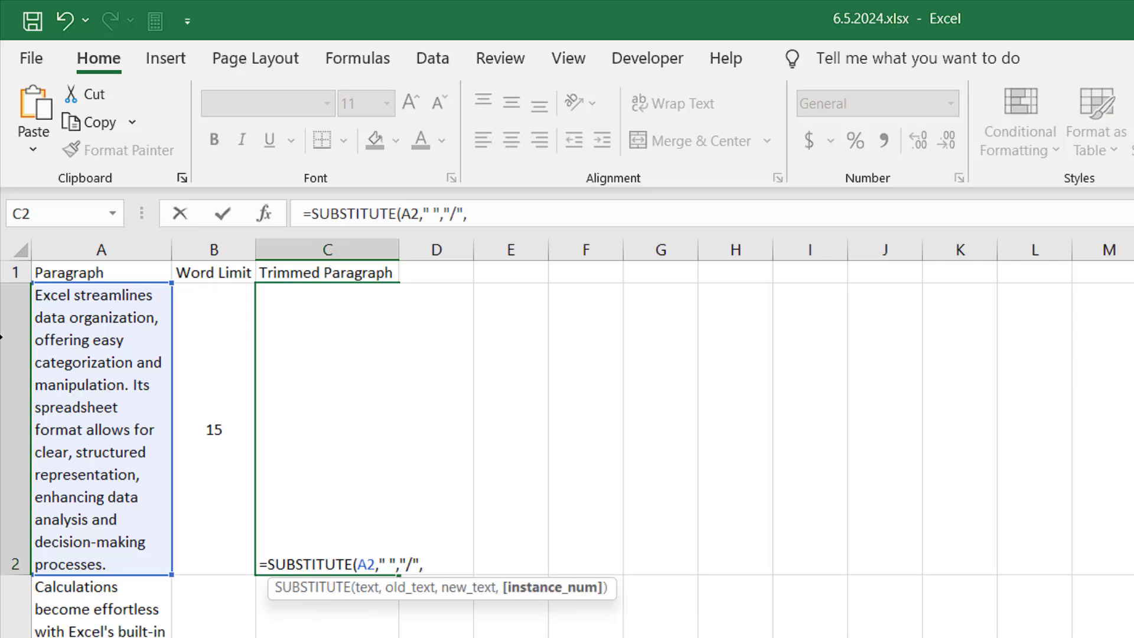
pyautogui.click(234, 441)
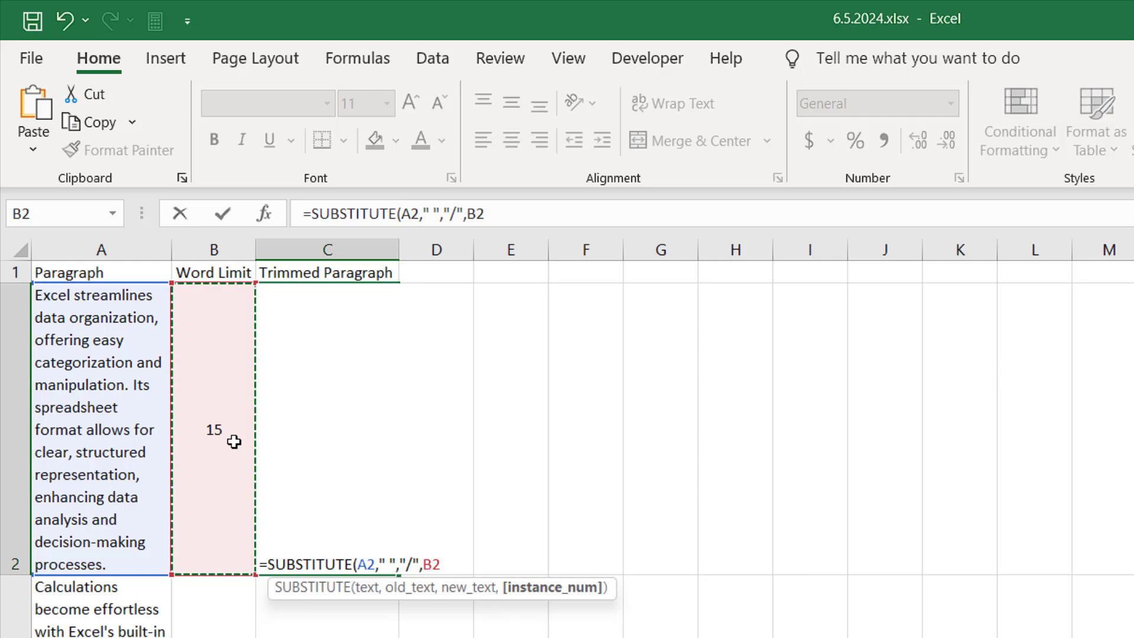
pyautogui.write(')')
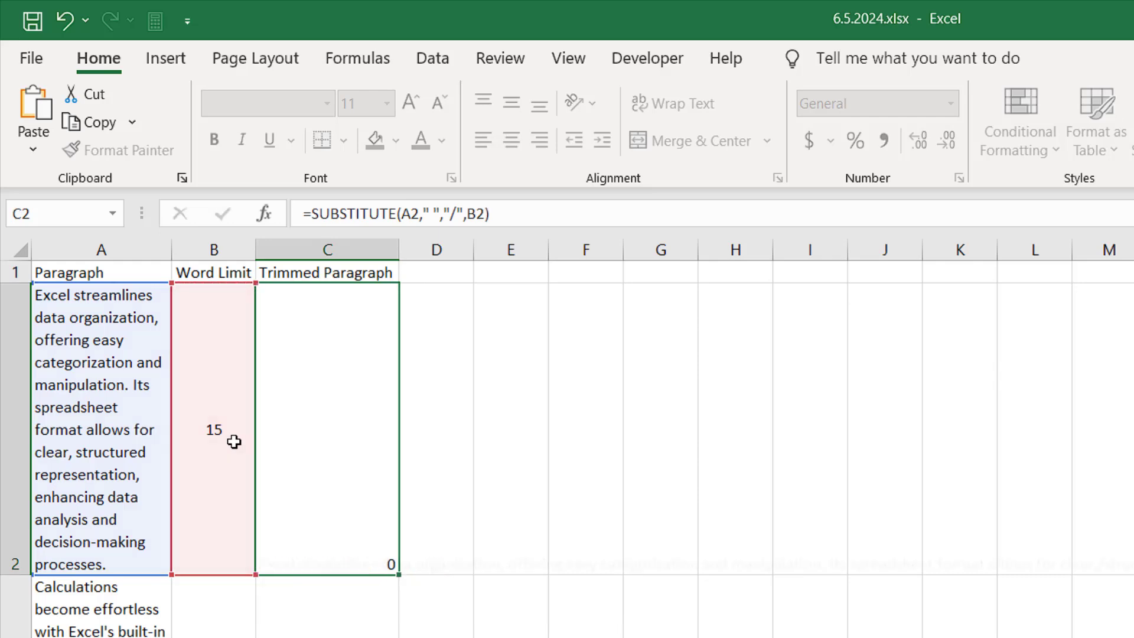
pyautogui.press('Return')
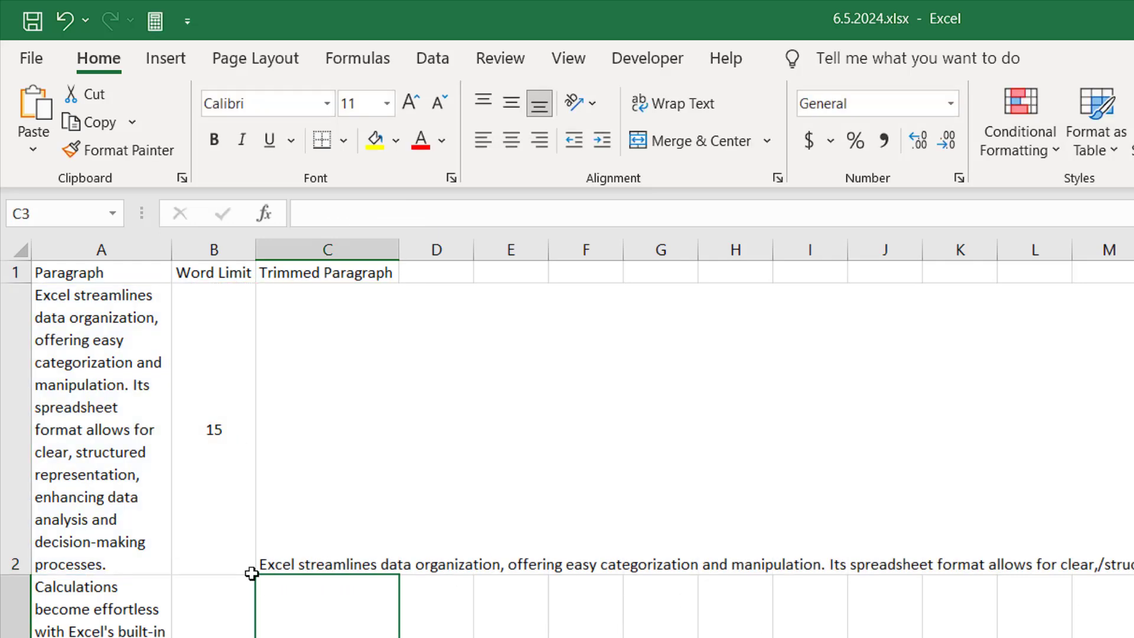
pyautogui.click(211, 426)
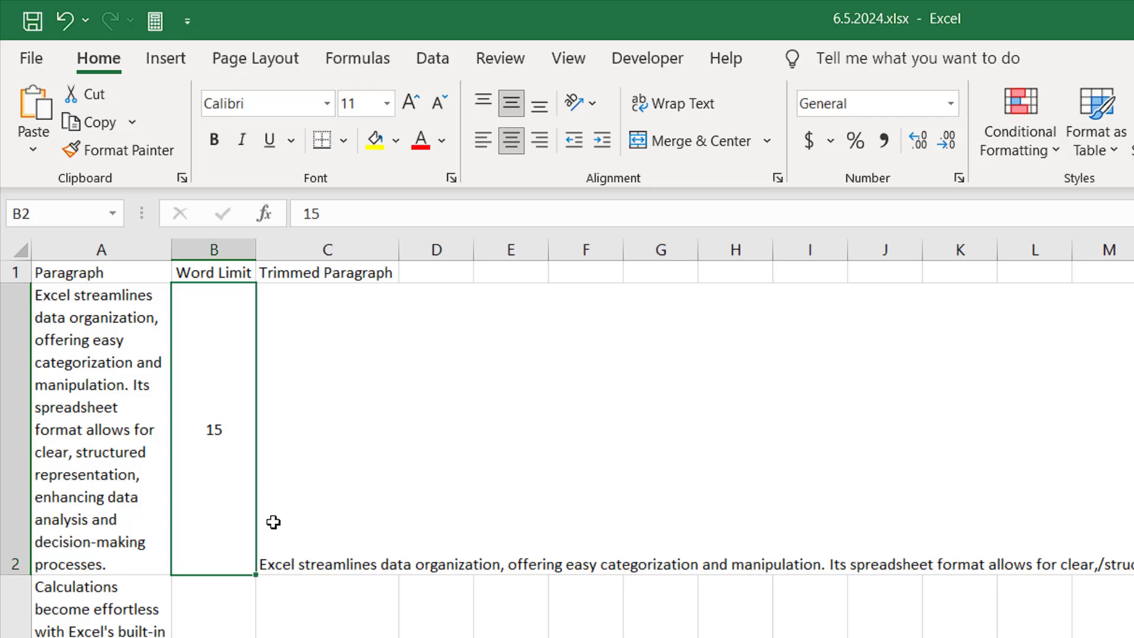
pyautogui.click(275, 557)
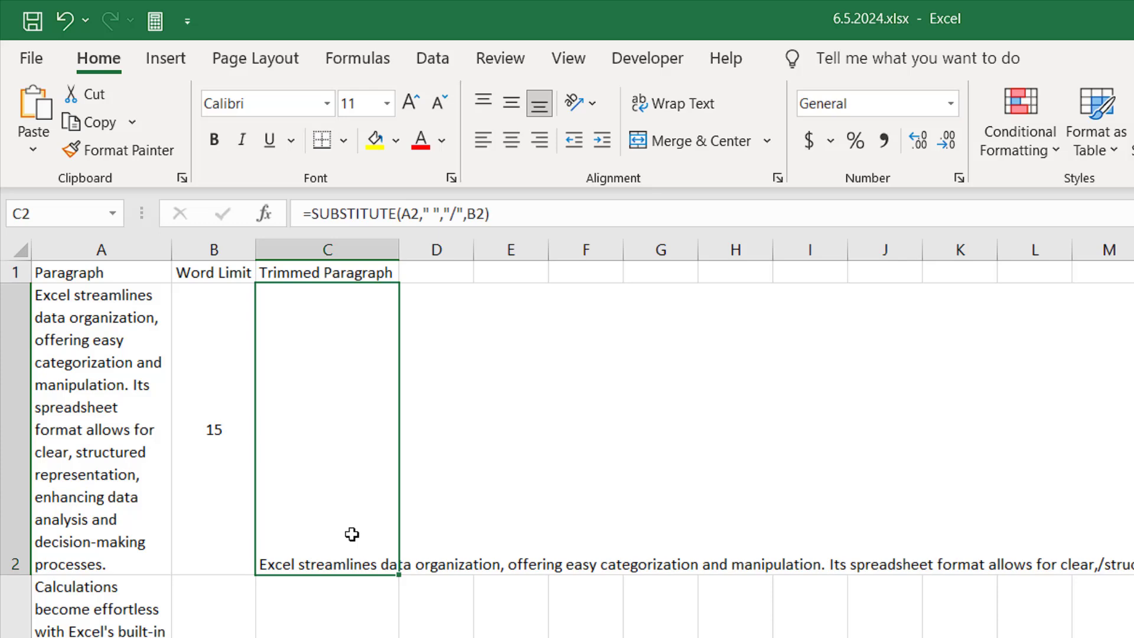
# Wrap C2 in FIND("/",...) so it returns the slash's position in the paragraph
pyautogui.click(311, 213)
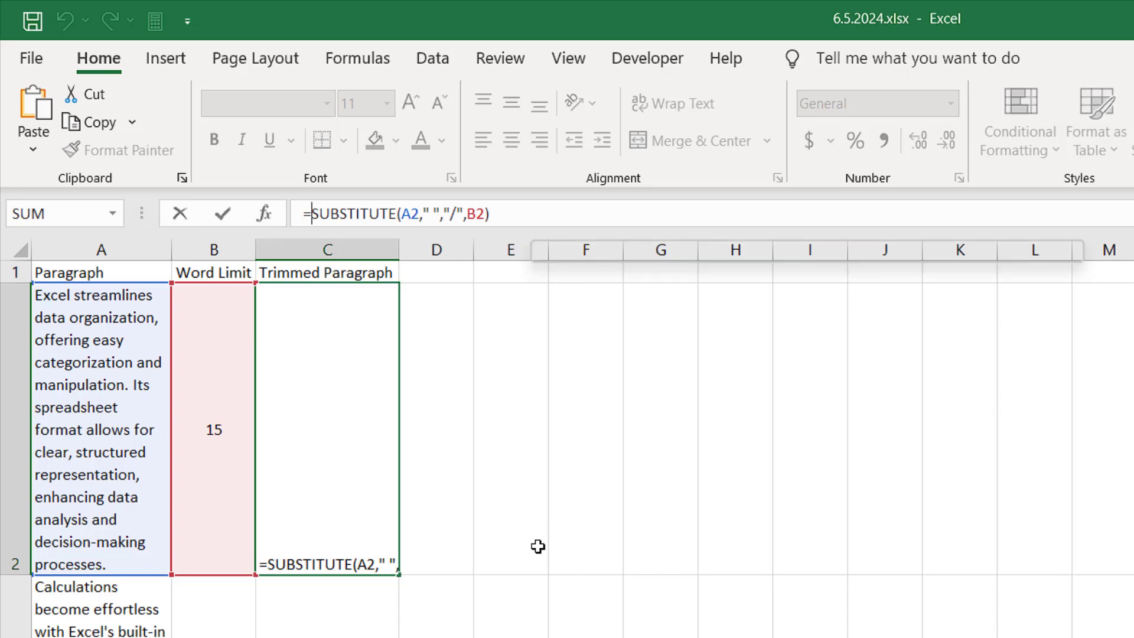
pyautogui.write('Fin')
pyautogui.doubleClick(355, 254)
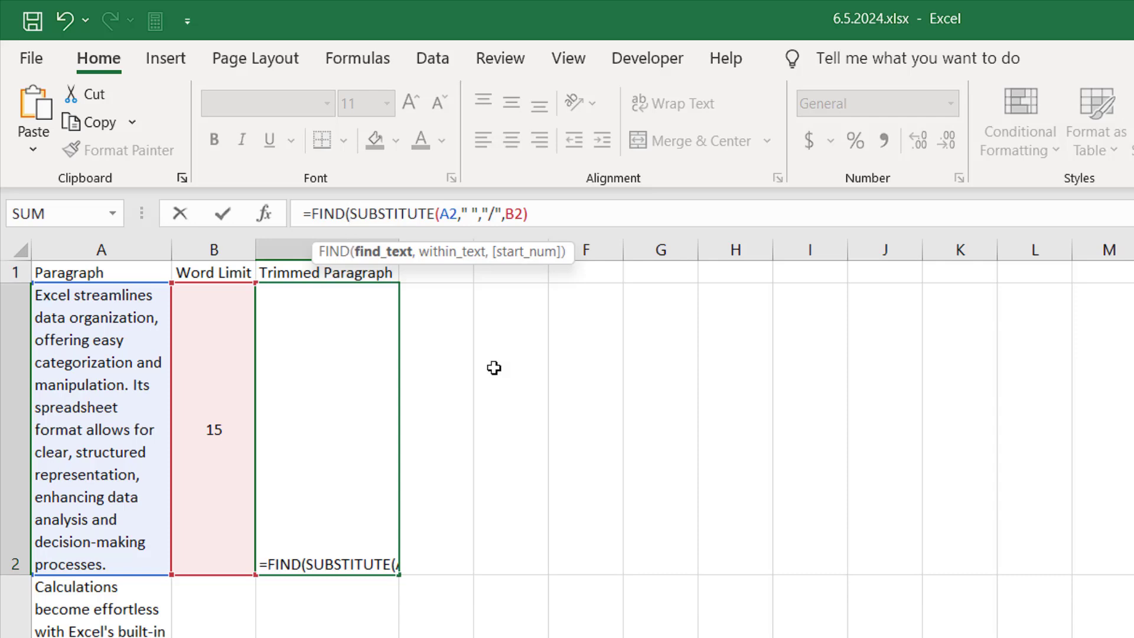
pyautogui.write('"')
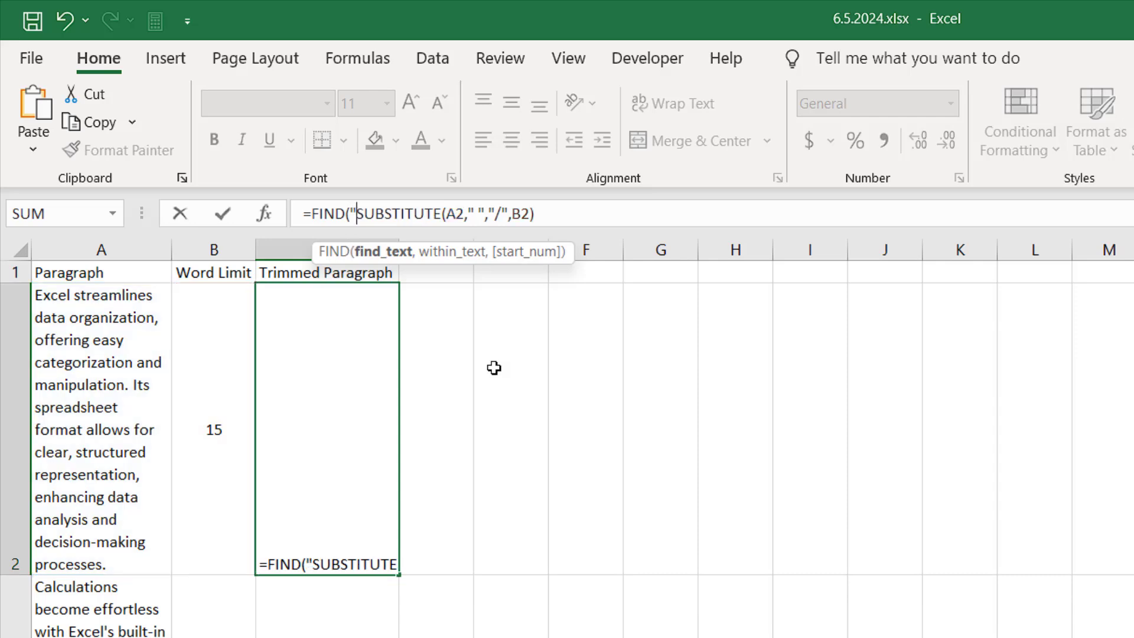
pyautogui.write('/"')
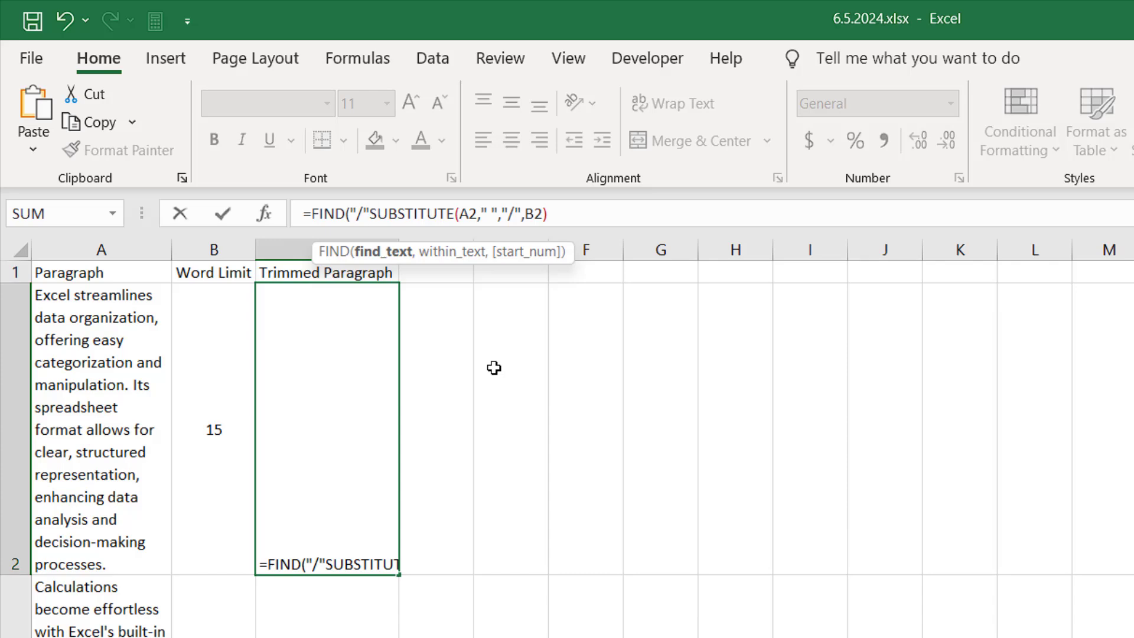
pyautogui.write(',')
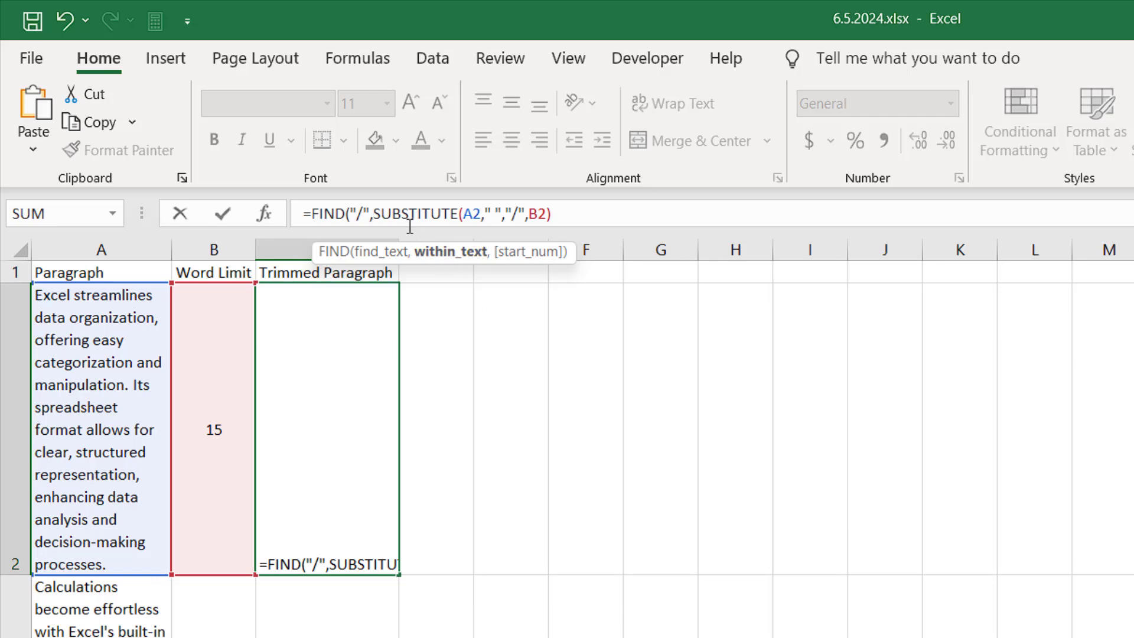
pyautogui.click(597, 219)
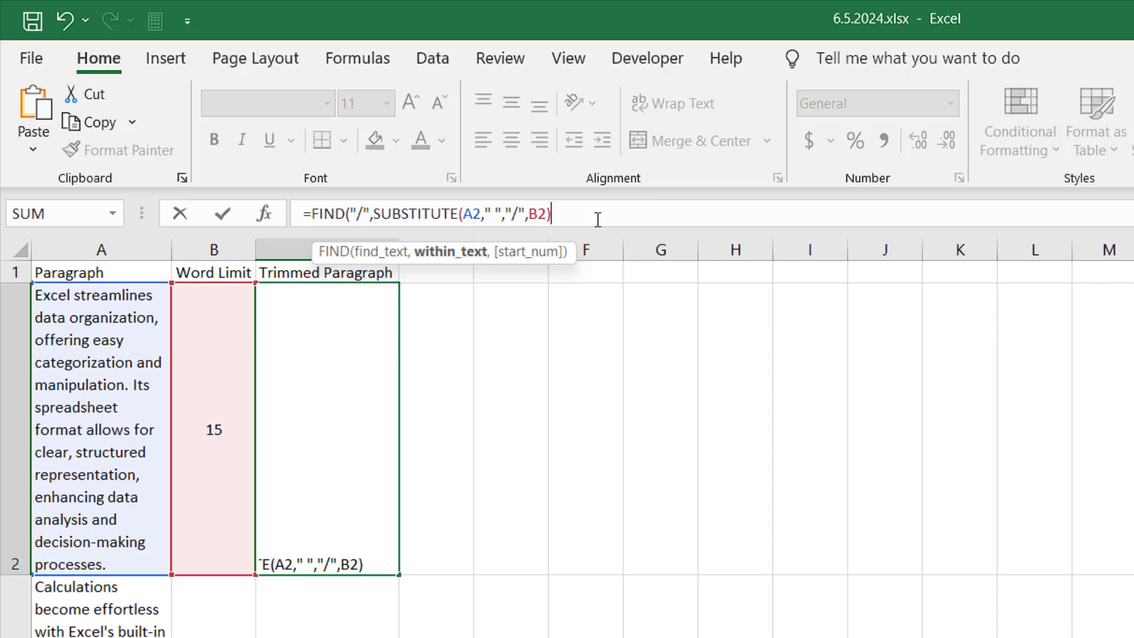
pyautogui.write(')')
pyautogui.press('Return')
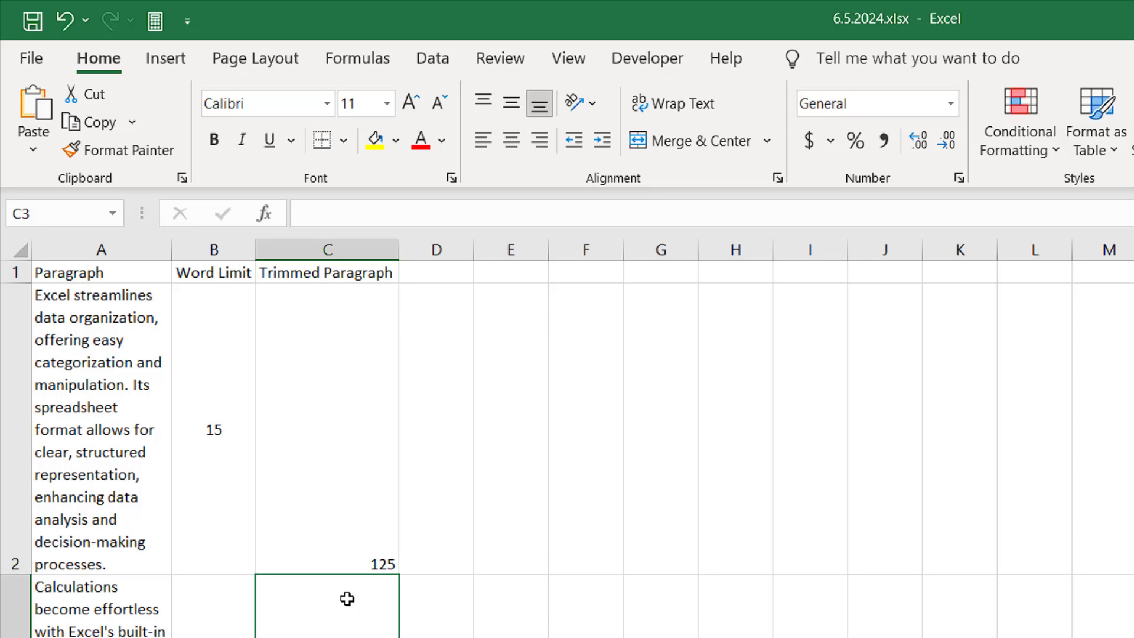
pyautogui.click(381, 535)
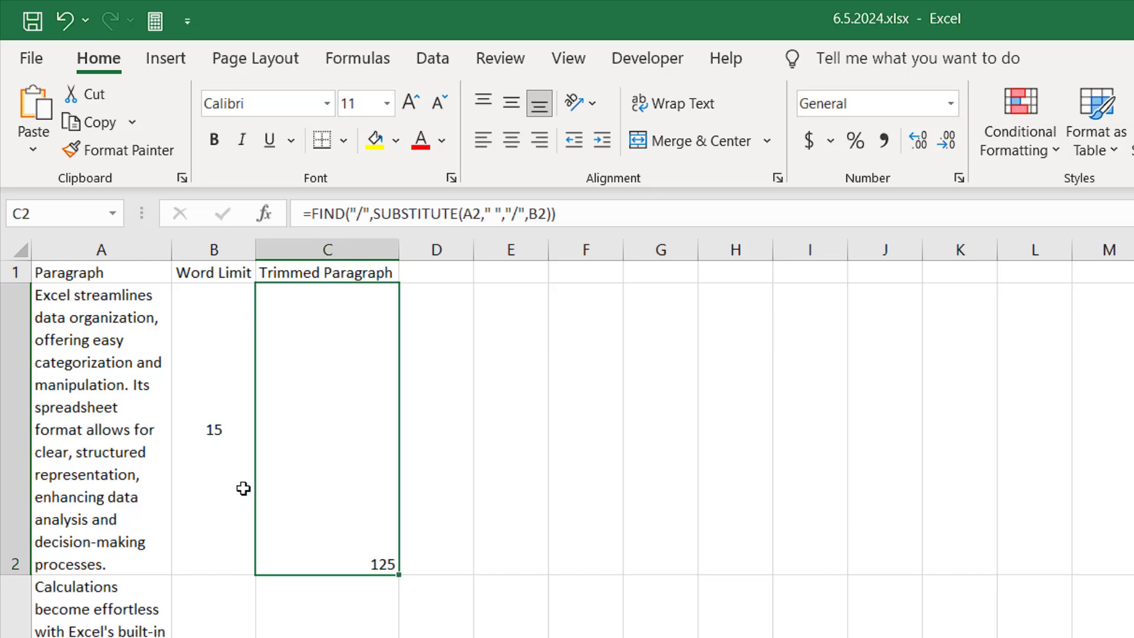
# Subtract 1 from C2's FIND result and reopen the formula from its start
pyautogui.click(579, 213)
pyautogui.write('-1')
pyautogui.press('Return')
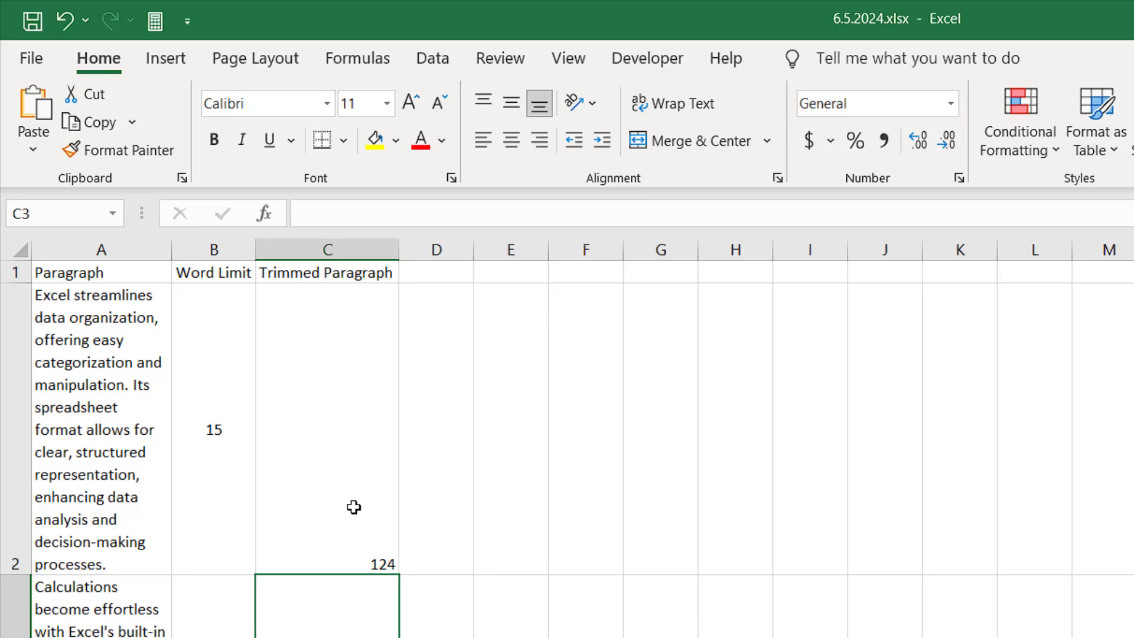
pyautogui.click(353, 507)
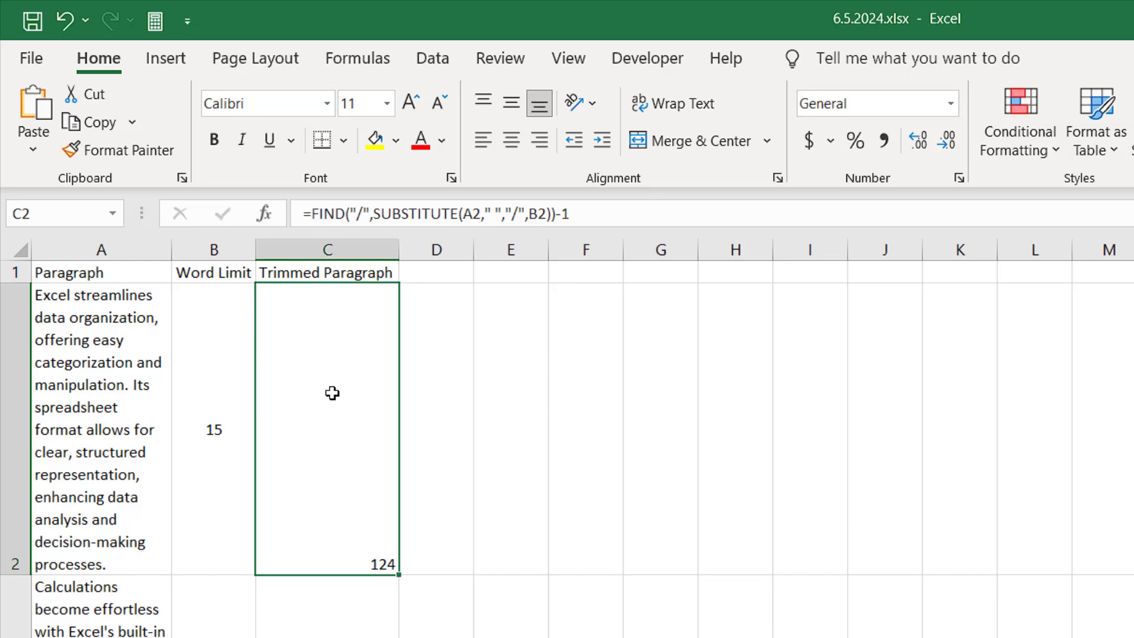
pyautogui.click(313, 214)
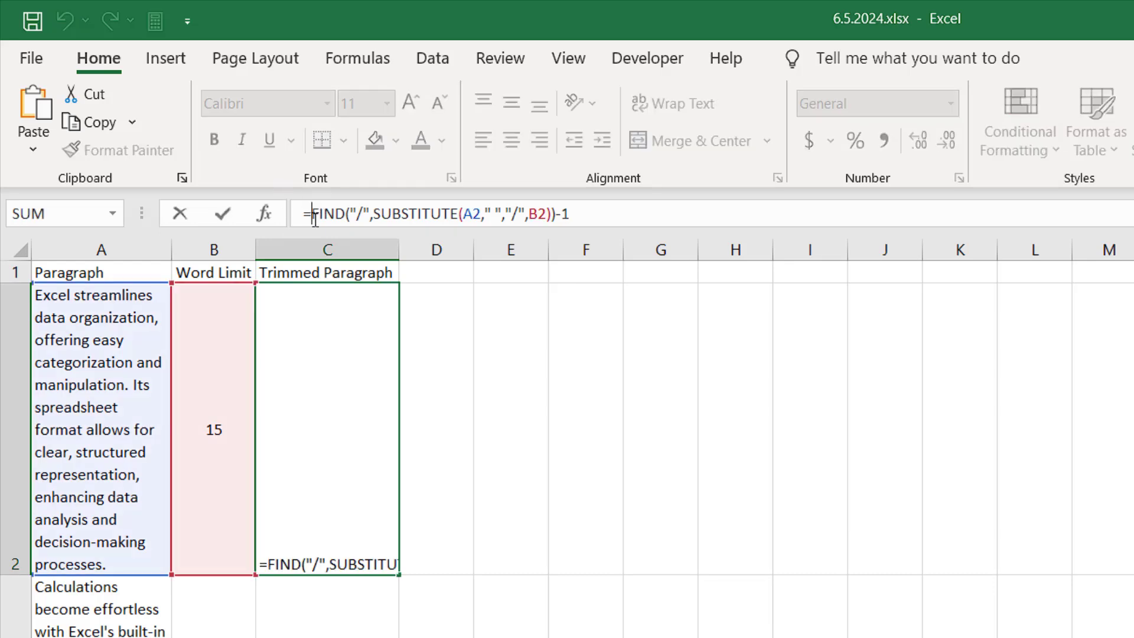
pyautogui.write('left')
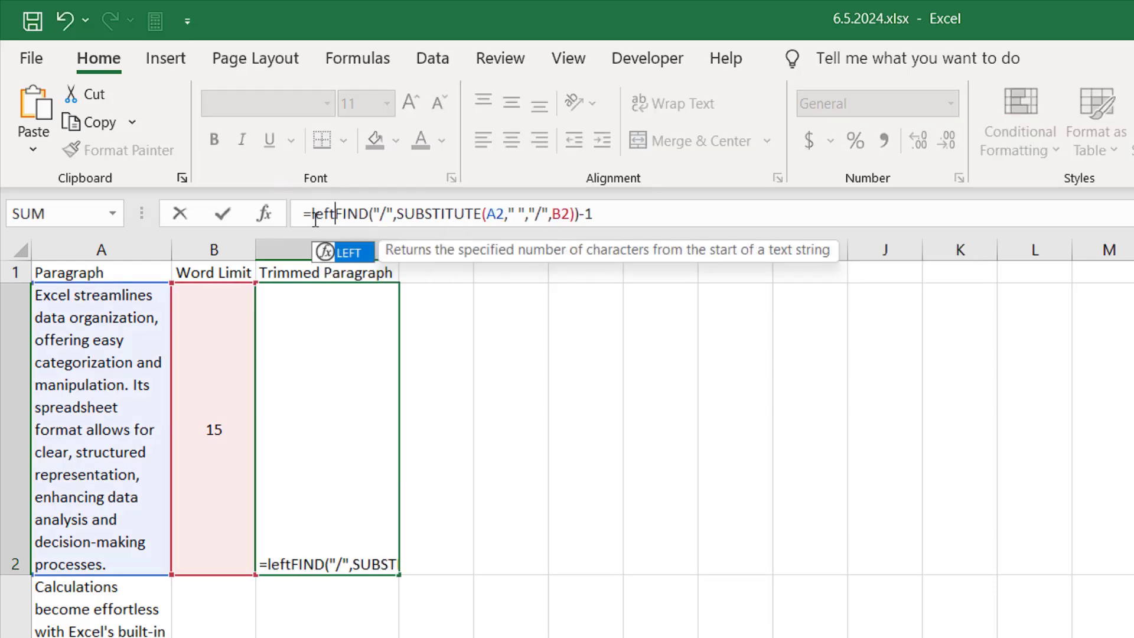
# Wrap C2 as =LEFT(A2,FIND(...)-1) so it shows the paragraph's first 15 words
pyautogui.press('Tab')
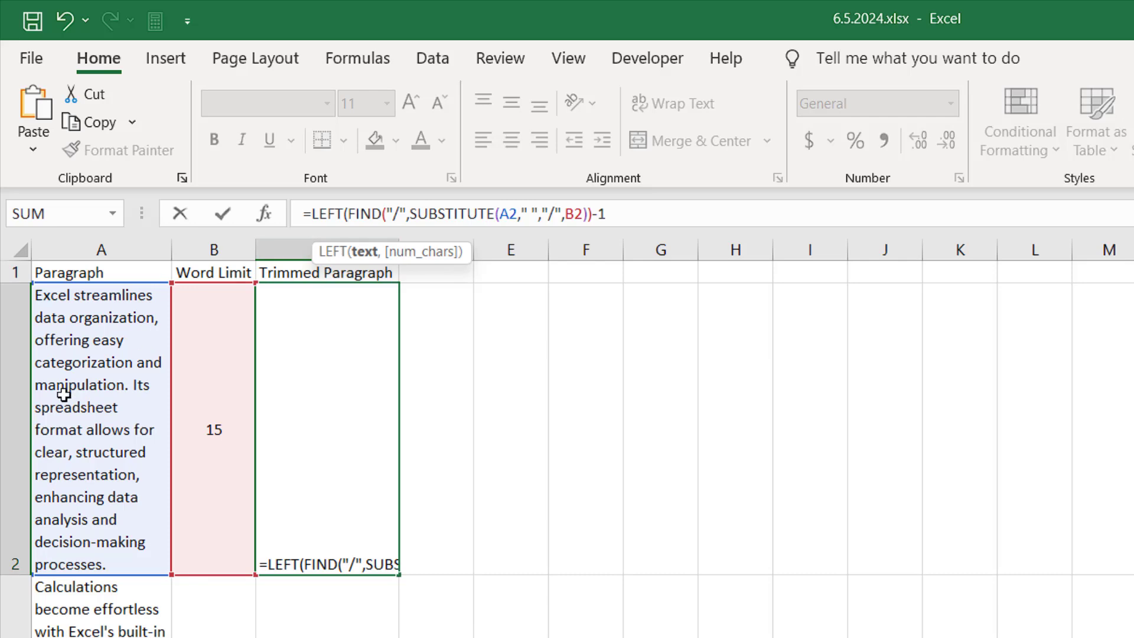
pyautogui.click(64, 395)
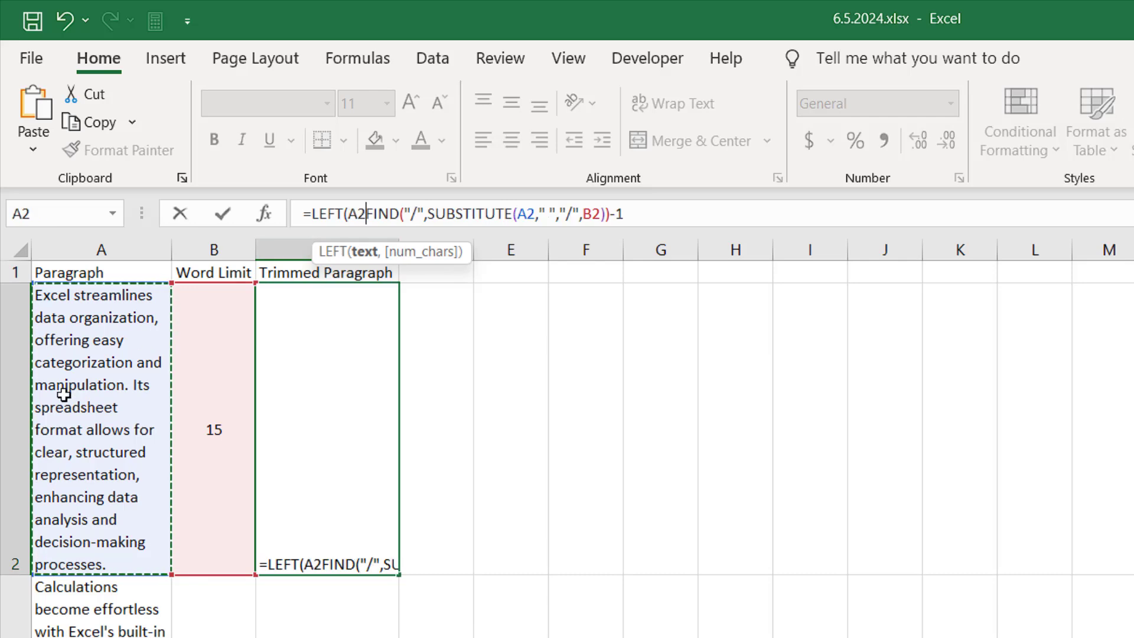
pyautogui.write(',')
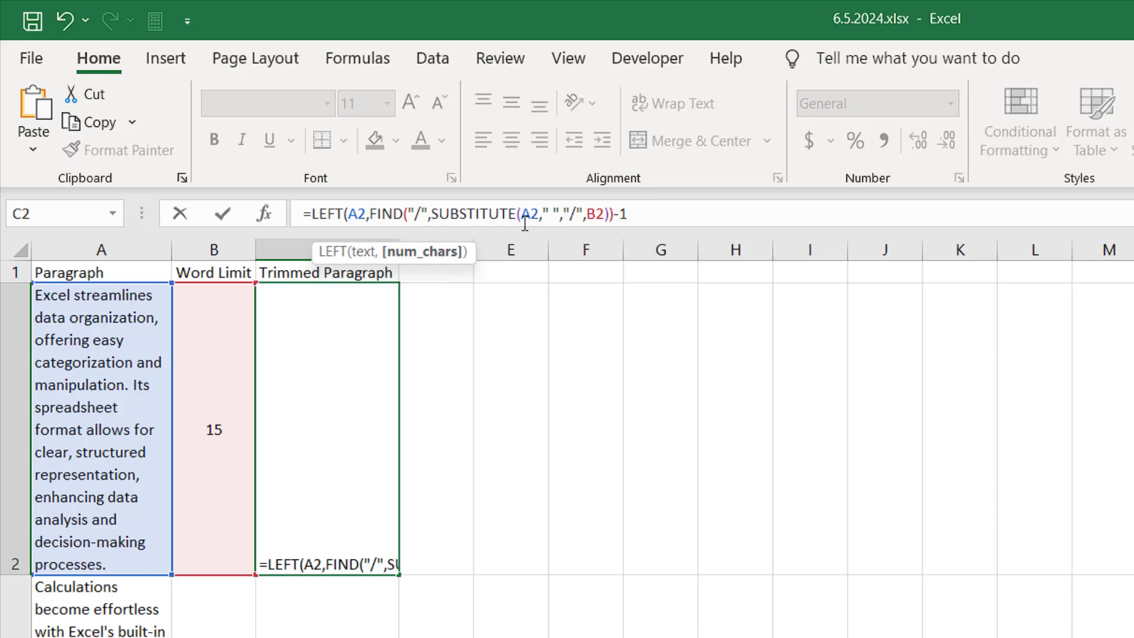
pyautogui.click(641, 213)
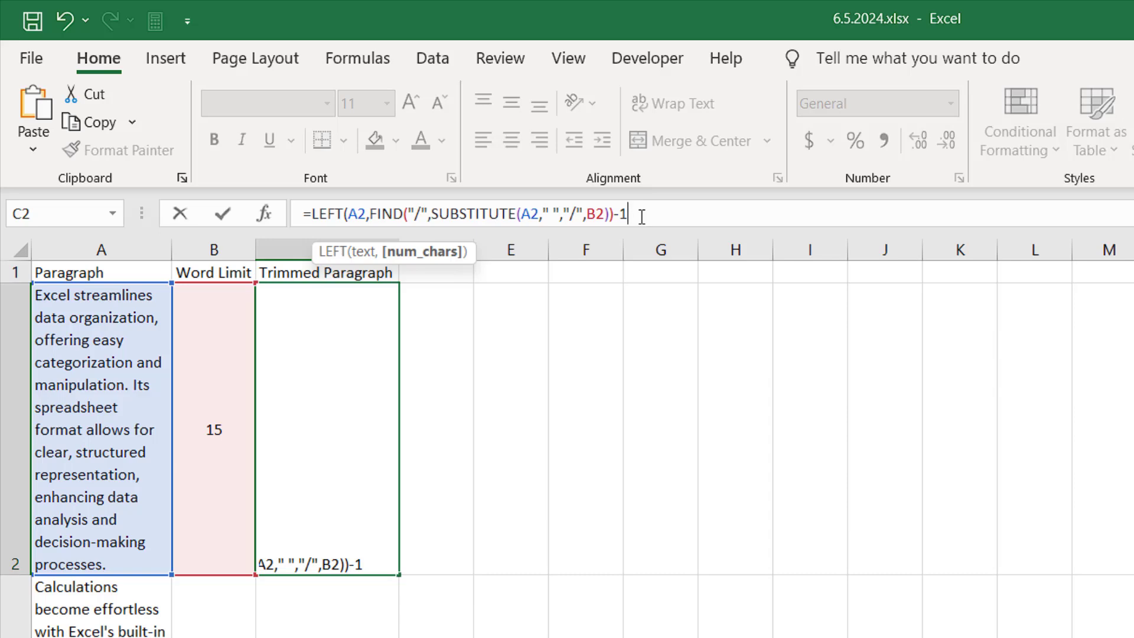
pyautogui.write(')')
pyautogui.press('Return')
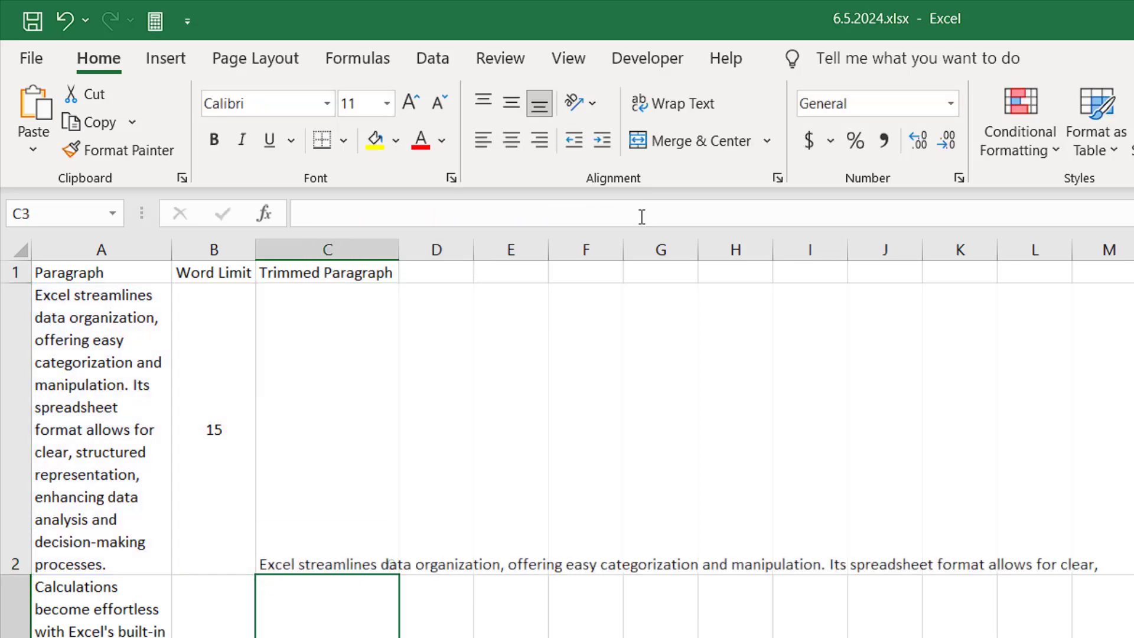
# Compare C2 with paragraph A2, then raise B2's word limit to 25, producing #VALUE!
pyautogui.click(354, 501)
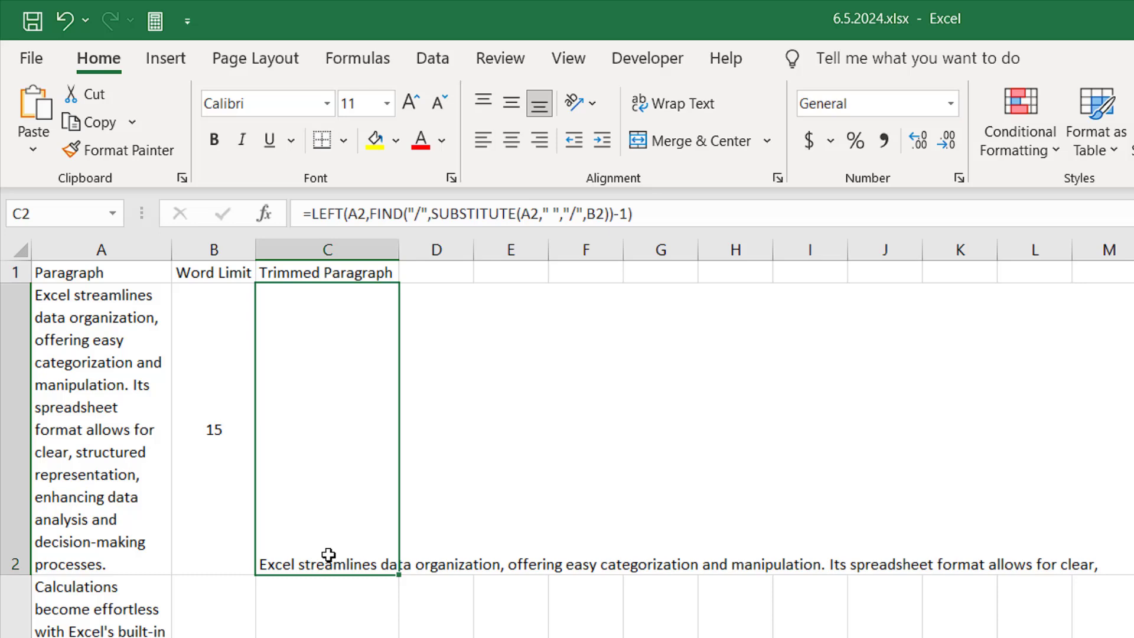
pyautogui.click(78, 420)
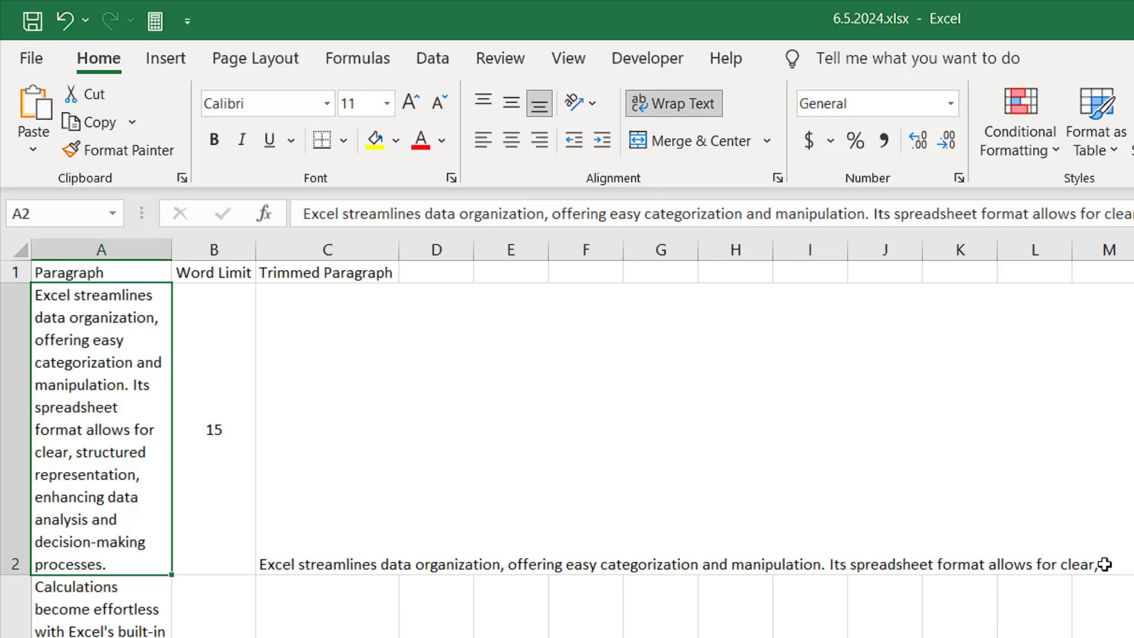
pyautogui.click(222, 404)
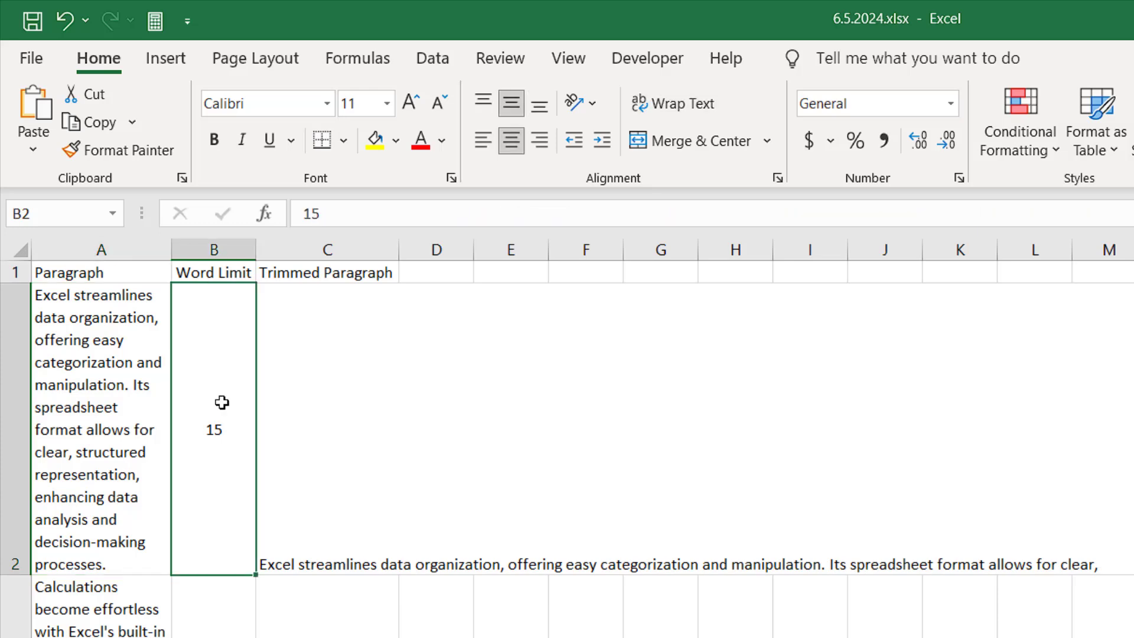
pyautogui.write('25')
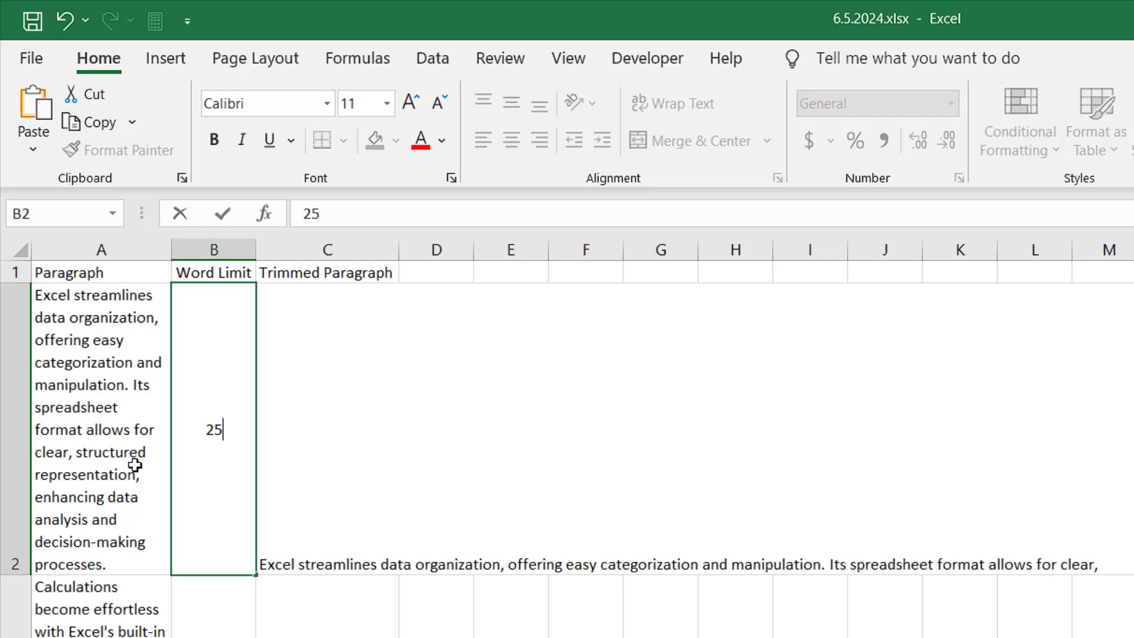
pyautogui.press('Return')
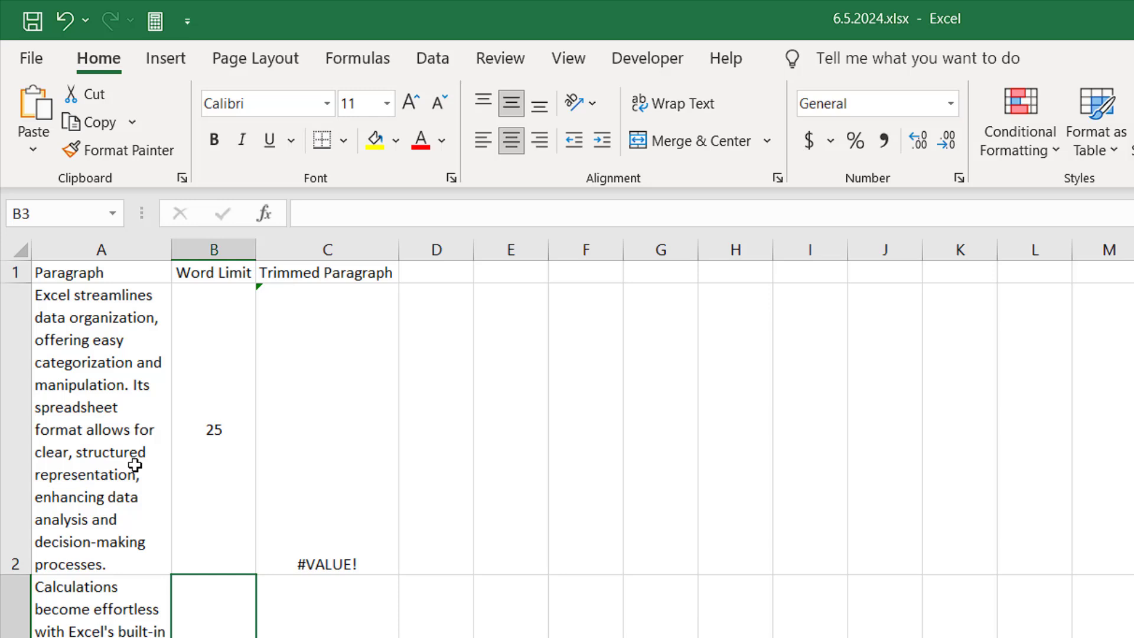
# Inspect B2, A2 and the #VALUE! error in C2 to diagnose the failing trim
pyautogui.click(228, 369)
pyautogui.click(313, 493)
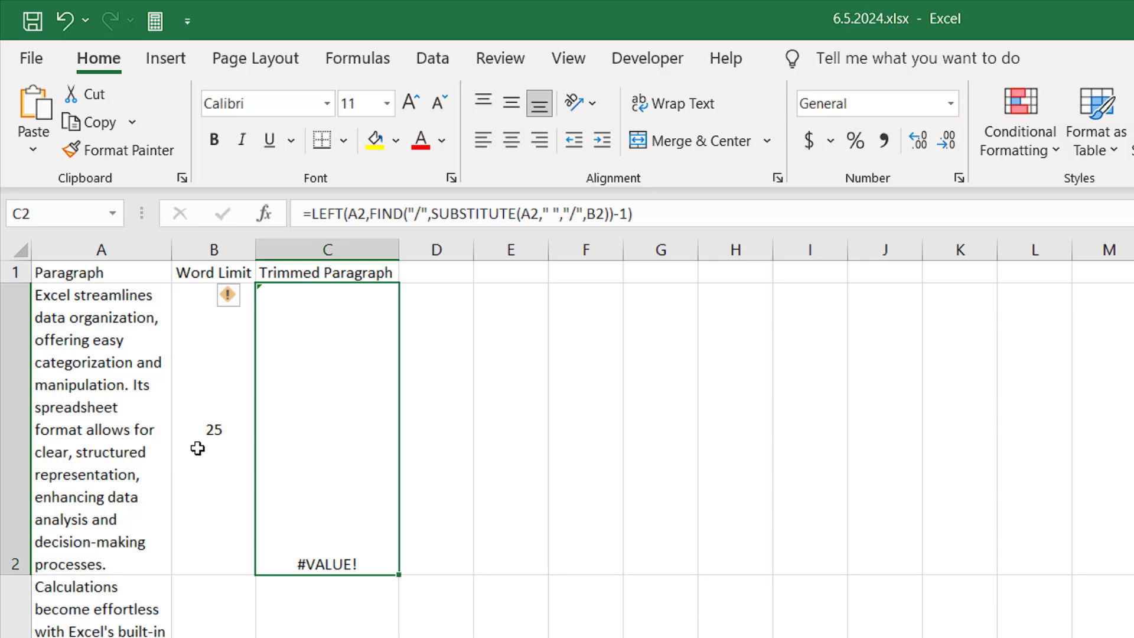
pyautogui.click(100, 411)
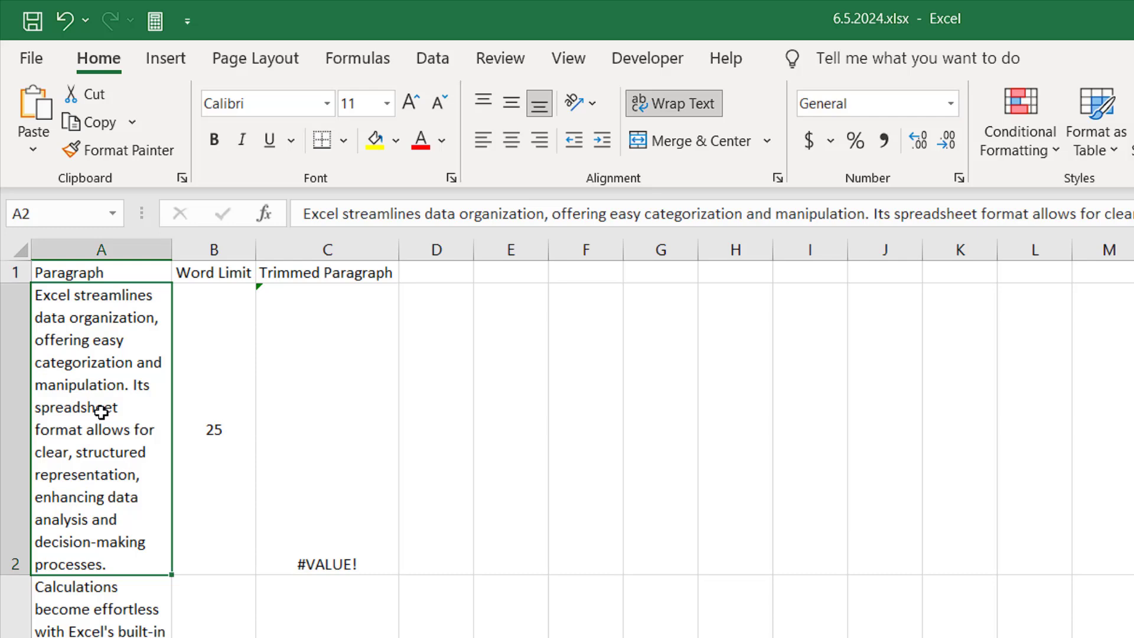
pyautogui.click(213, 453)
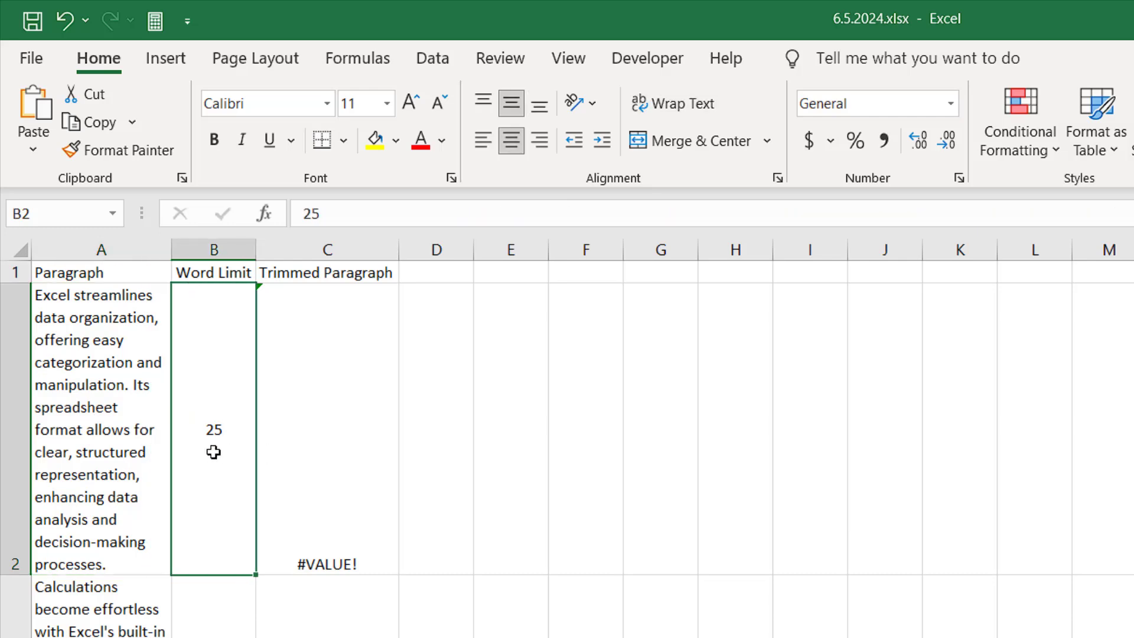
pyautogui.click(367, 472)
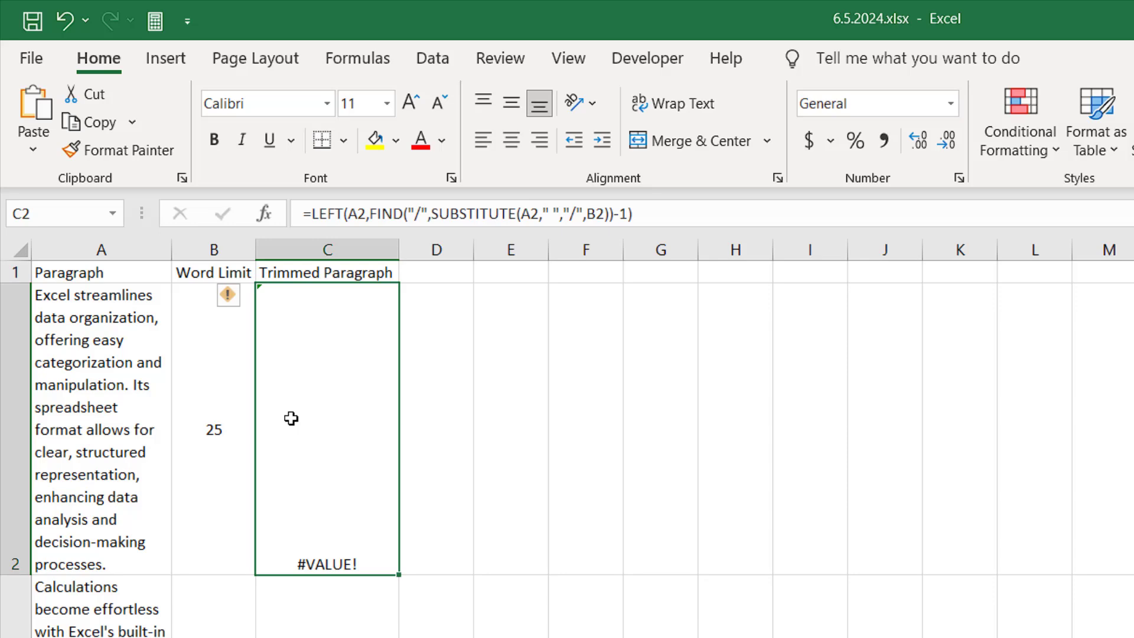
# Wrap C2's formula in IFERROR with paragraph A2 as the fallback
pyautogui.click(312, 214)
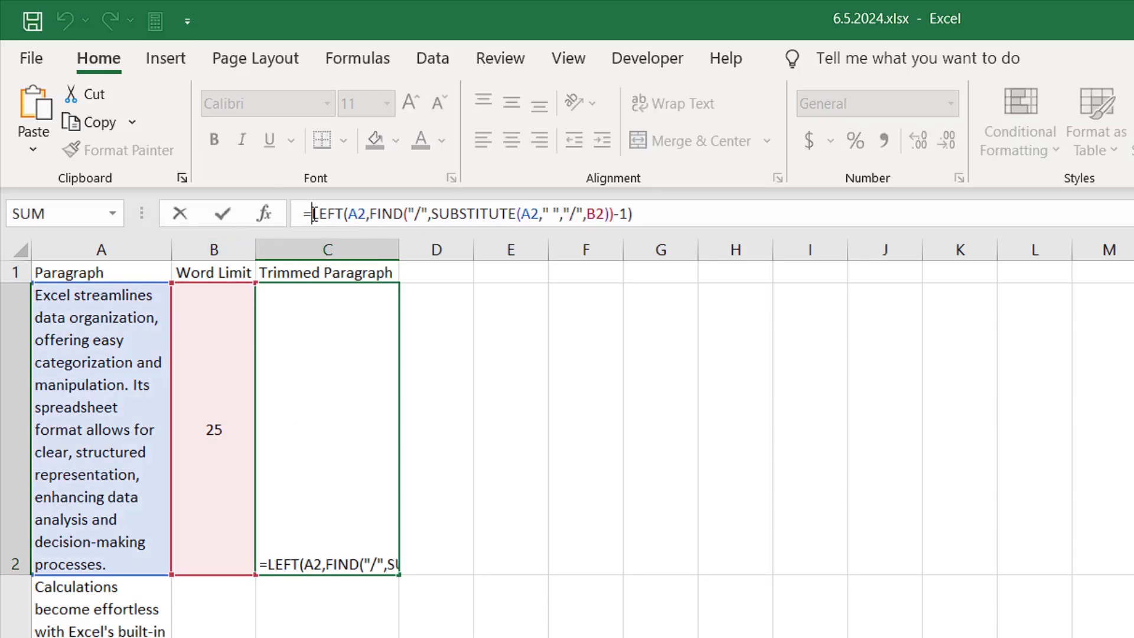
pyautogui.write('i')
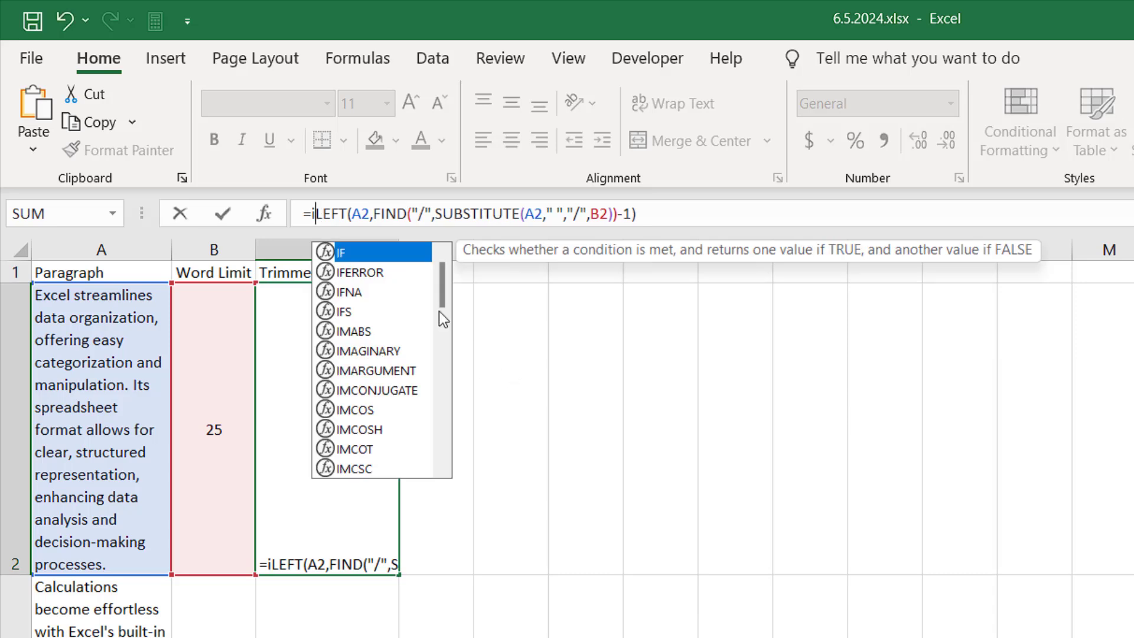
pyautogui.doubleClick(360, 273)
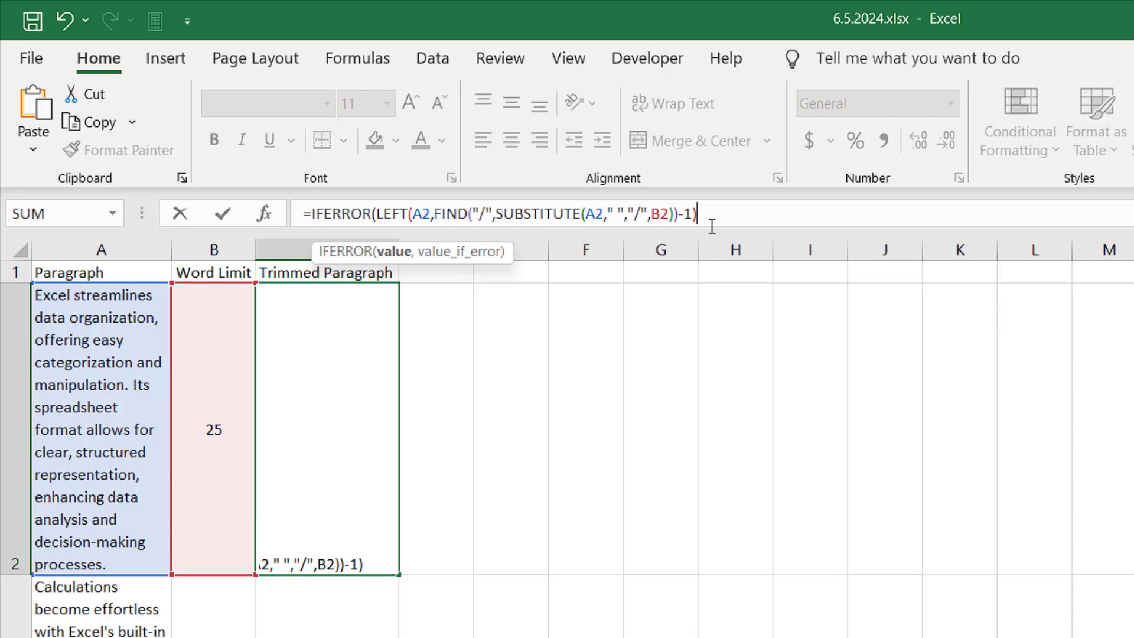
pyautogui.write(',')
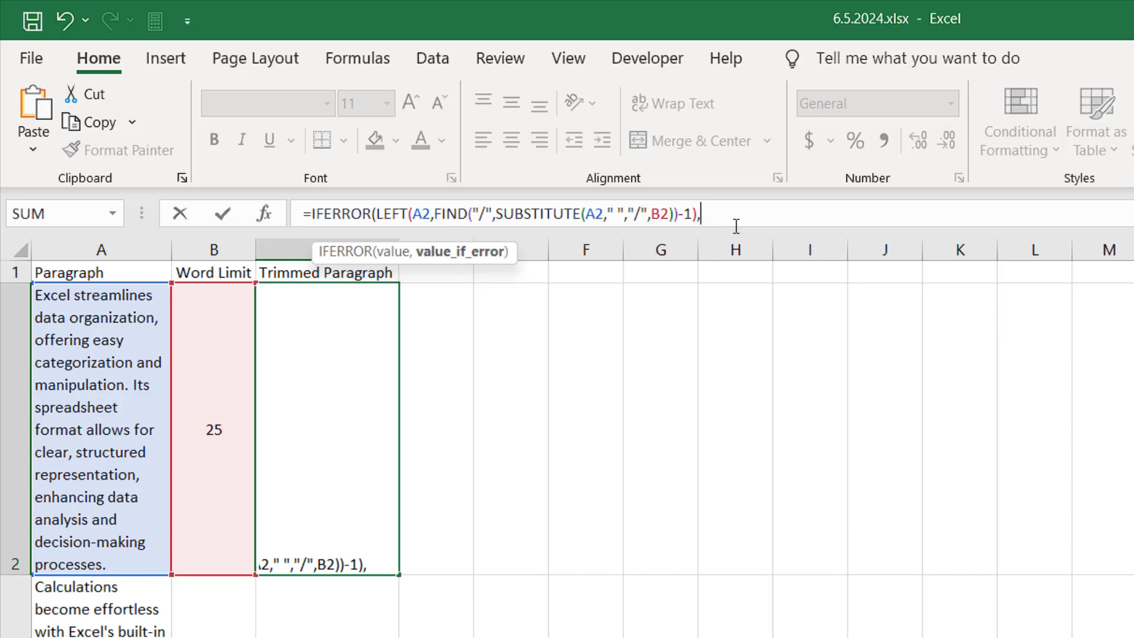
pyautogui.click(122, 332)
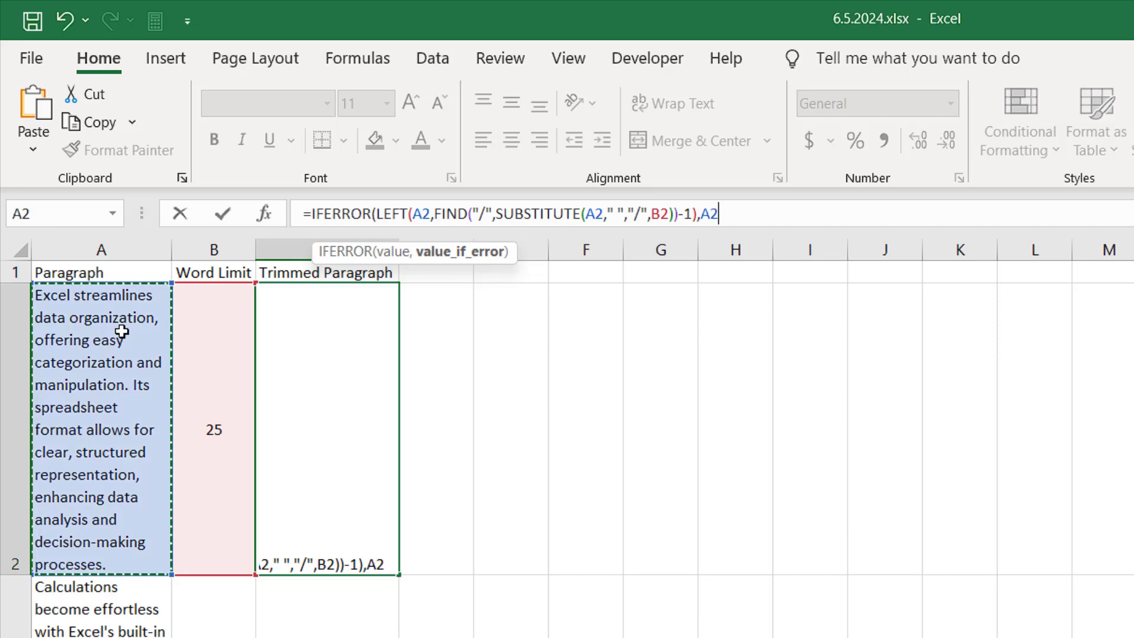
pyautogui.write(')')
# Commit the IFERROR formula and test word limits of 1 and 20 in B2
pyautogui.press('Return')
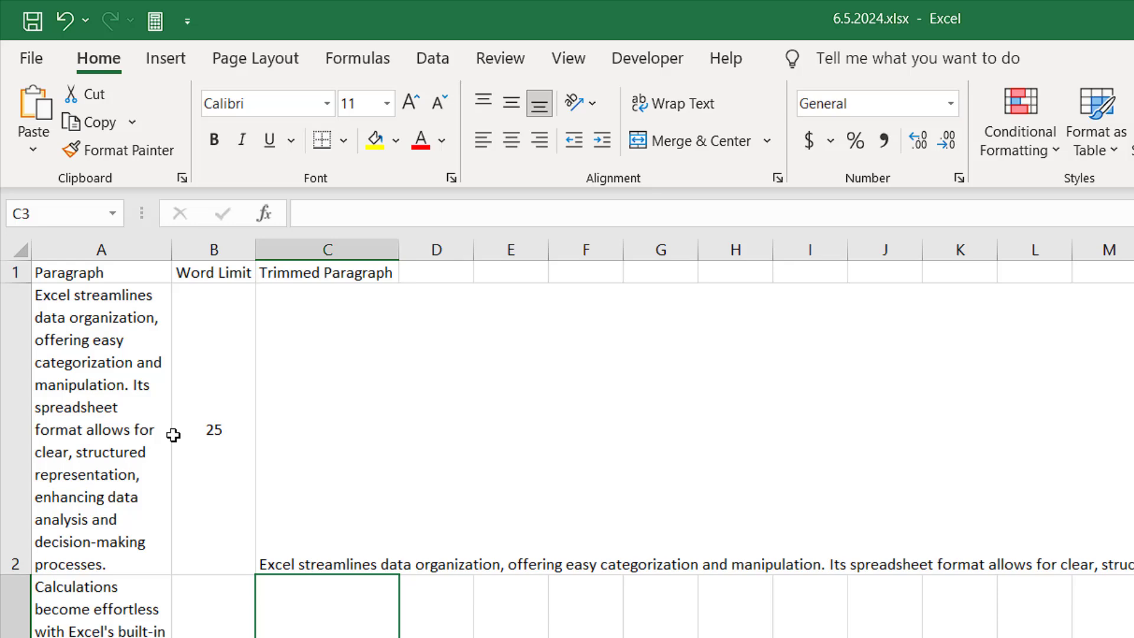
pyautogui.click(200, 545)
pyautogui.write('1')
pyautogui.press('Return')
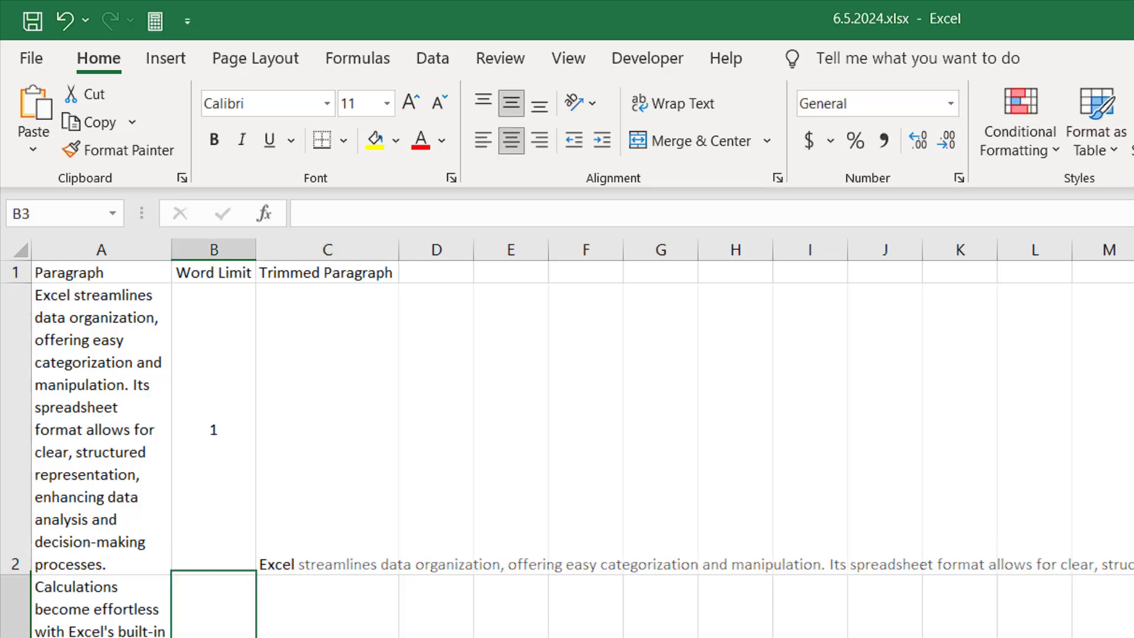
pyautogui.click(355, 528)
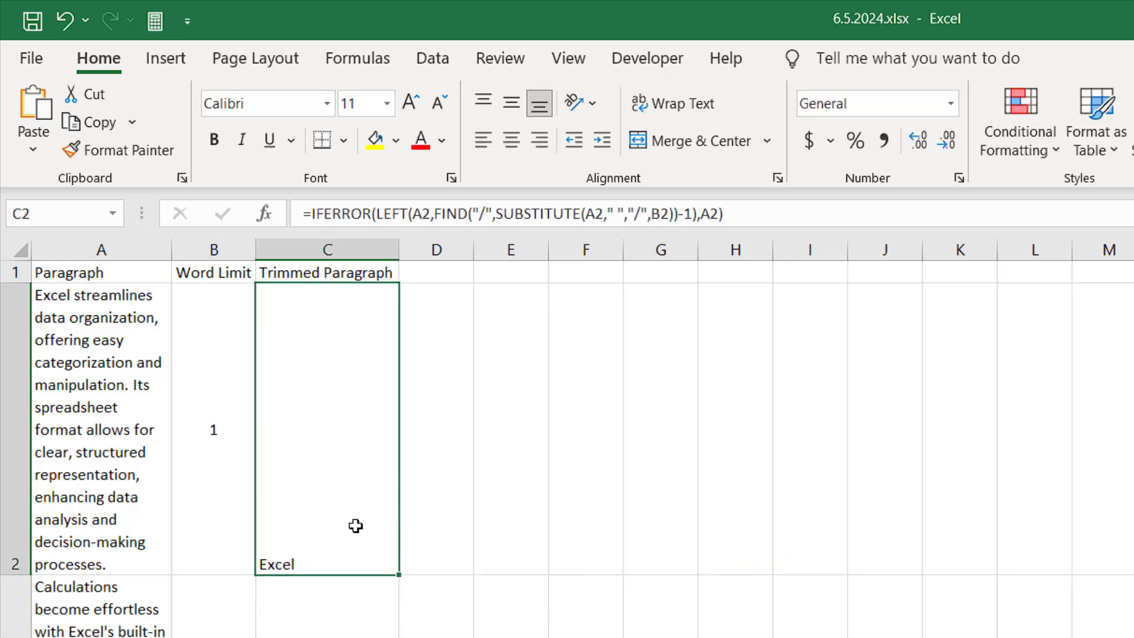
pyautogui.click(191, 393)
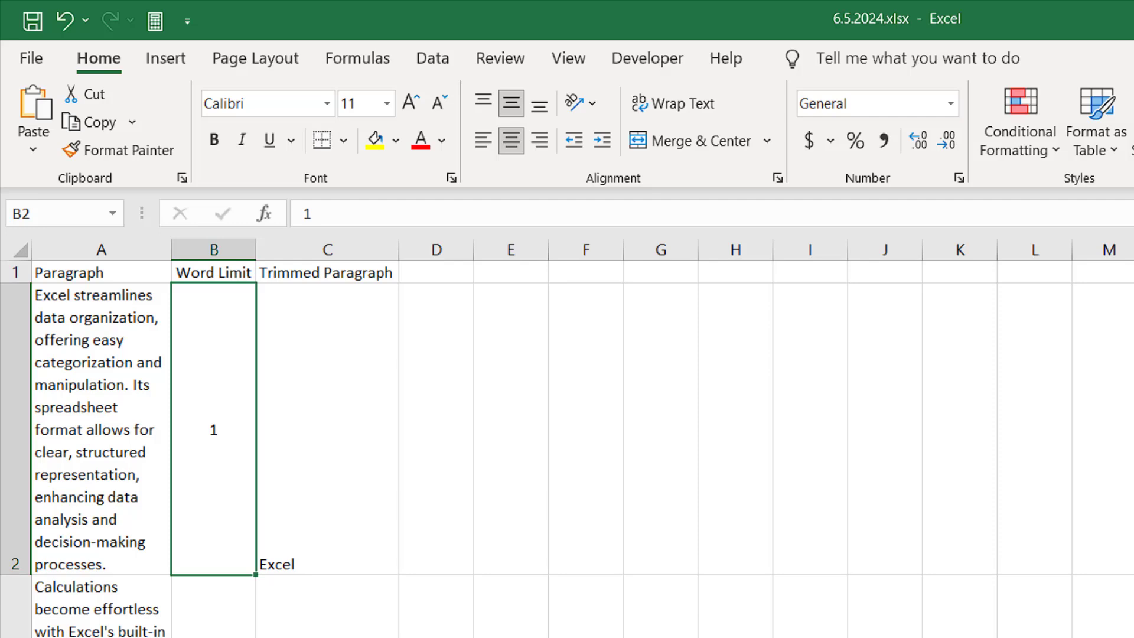
pyautogui.write('20')
pyautogui.press('Return')
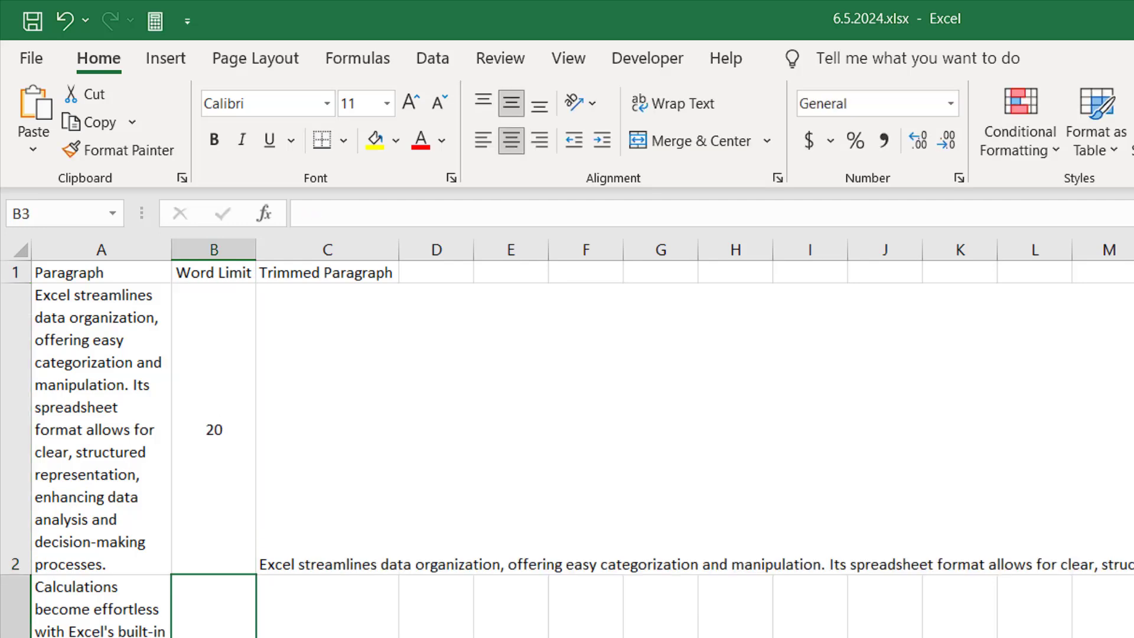
# Test a word limit of 25, then settle on 6 so C2 shows the first six words
pyautogui.click(195, 449)
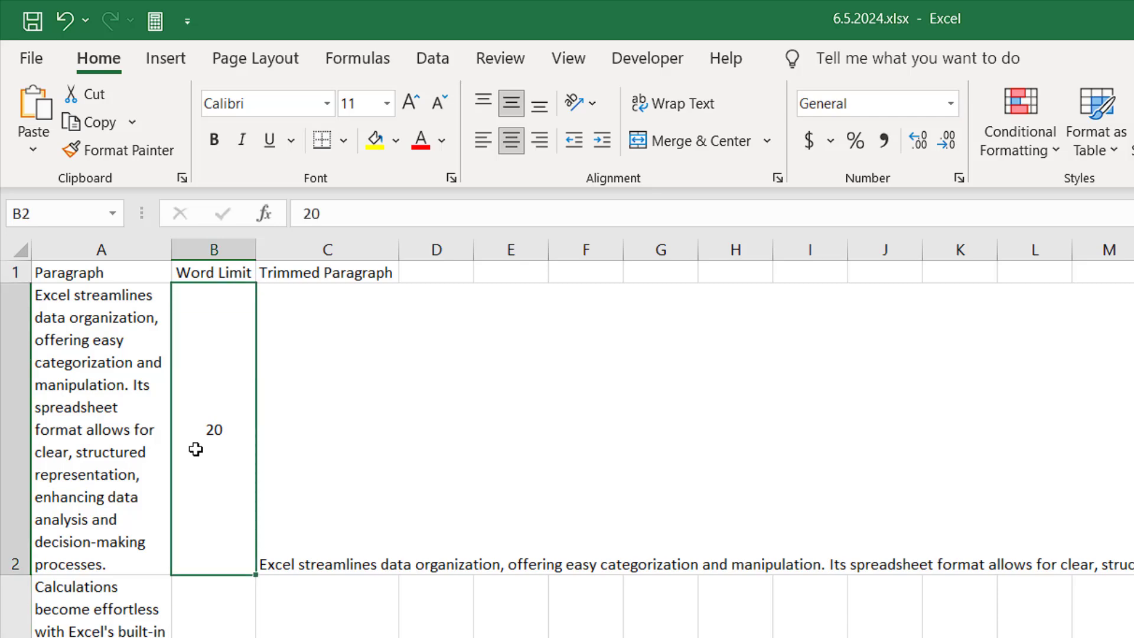
pyautogui.write('25')
pyautogui.press('Return')
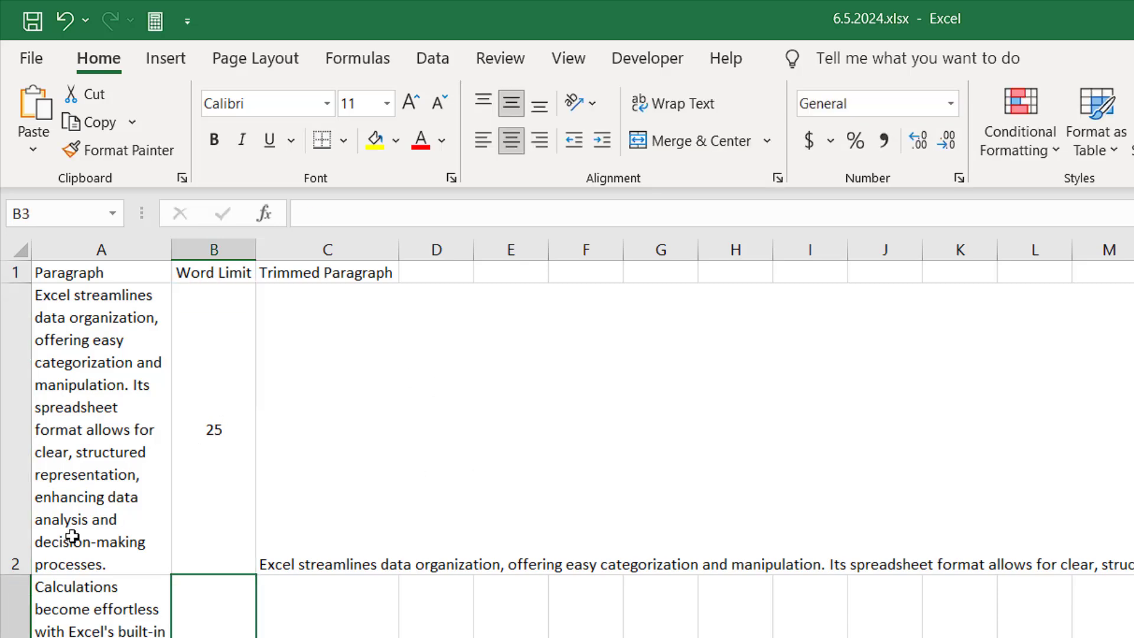
pyautogui.click(198, 434)
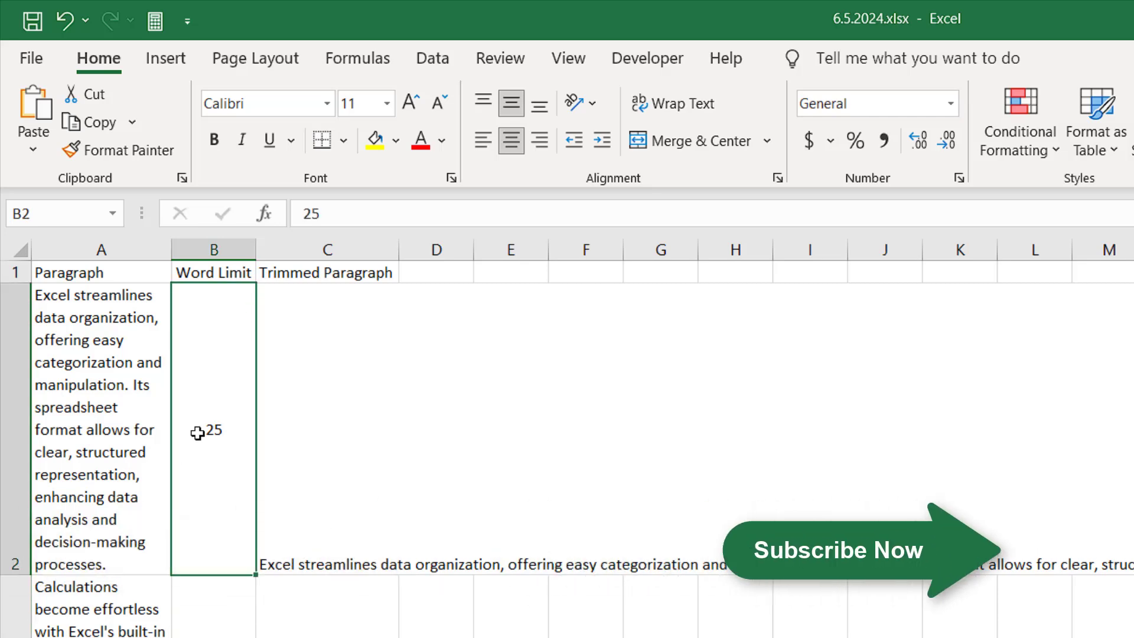
pyautogui.write('6')
pyautogui.click(271, 553)
pyautogui.click(204, 621)
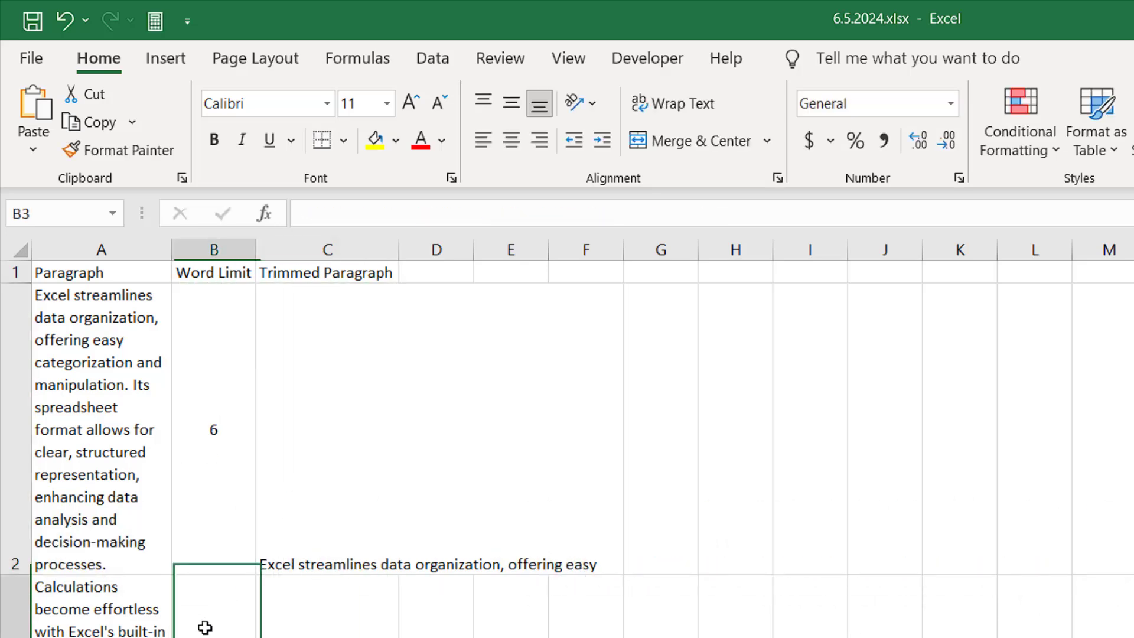
# Fill the limit 6 down column B and the trimming formula down column C
pyautogui.click(208, 380)
pyautogui.doubleClick(163, 367)
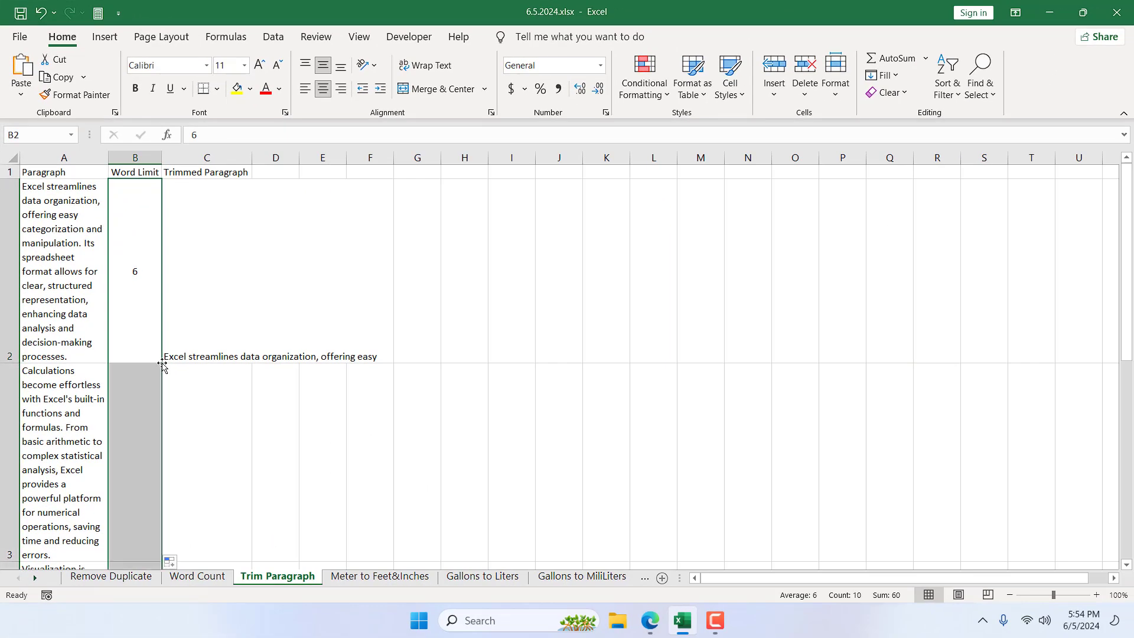
pyautogui.scroll(-3, 163, 368)
pyautogui.scroll(-3, 154, 413)
pyautogui.scroll(-5, 154, 413)
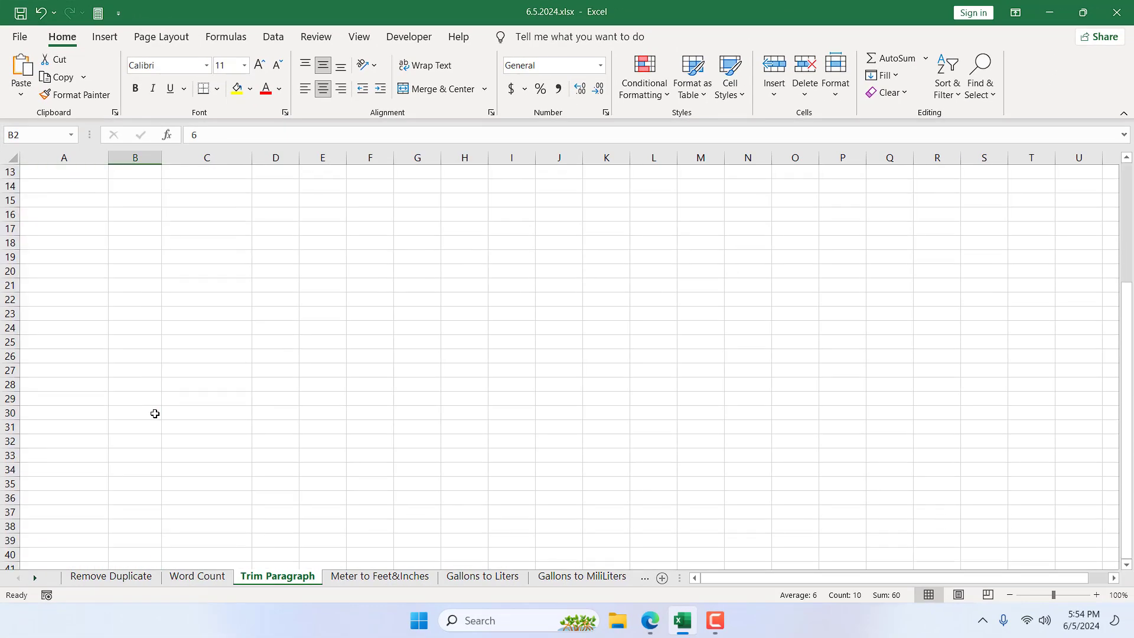
pyautogui.scroll(8, 154, 413)
pyautogui.click(206, 266)
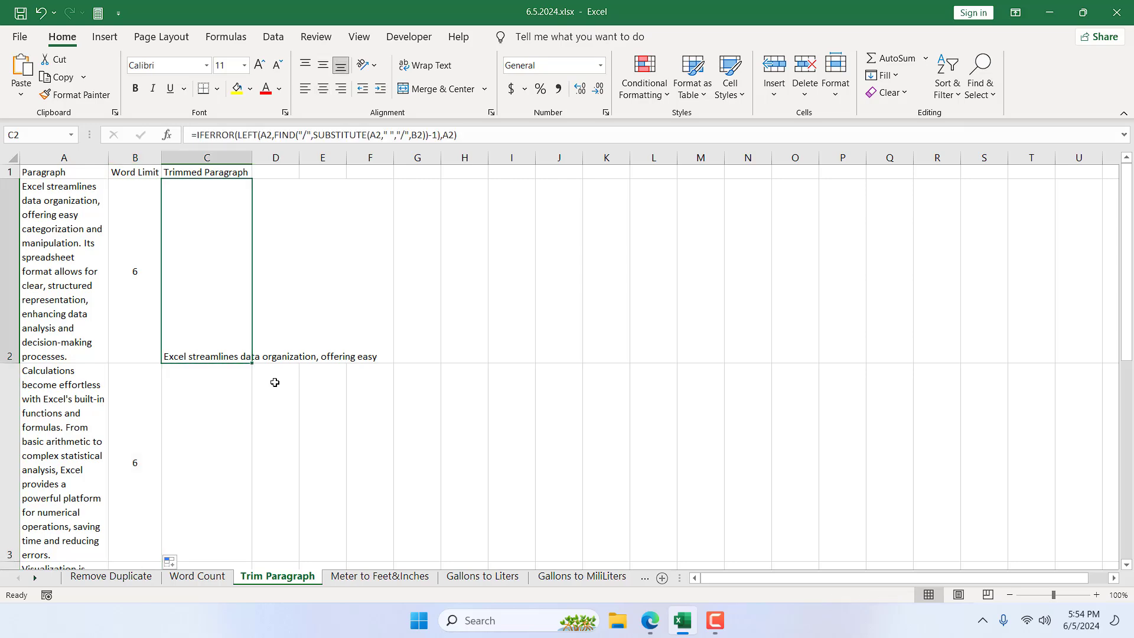
pyautogui.doubleClick(250, 365)
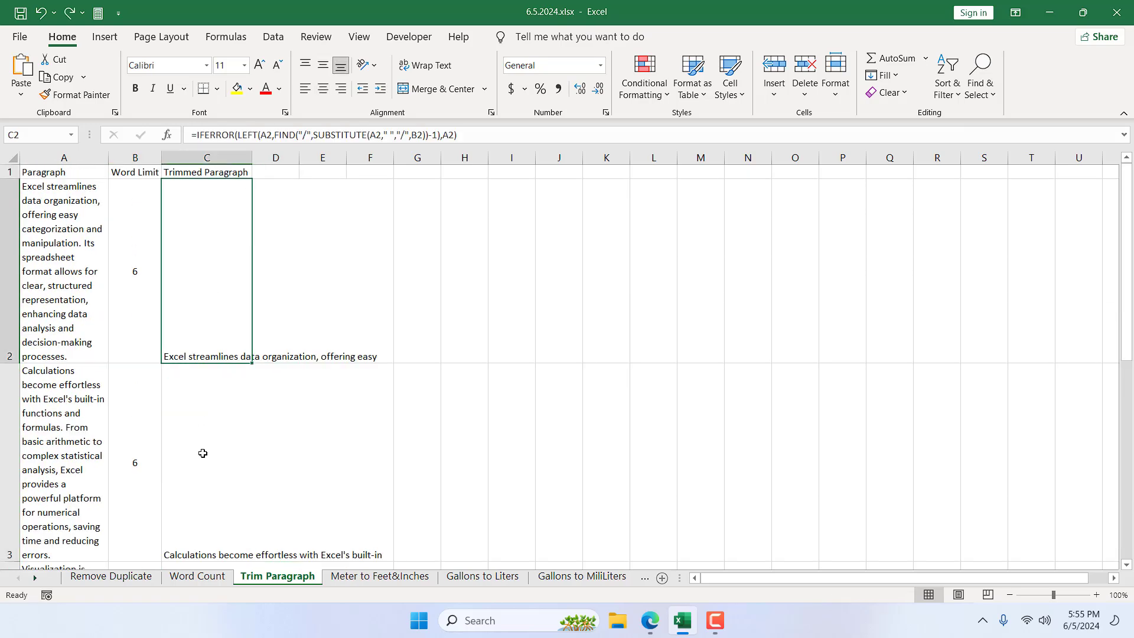
pyautogui.scroll(-3, 203, 453)
# Check row 7's trim and raise row 8's word limit to 9
pyautogui.click(195, 300)
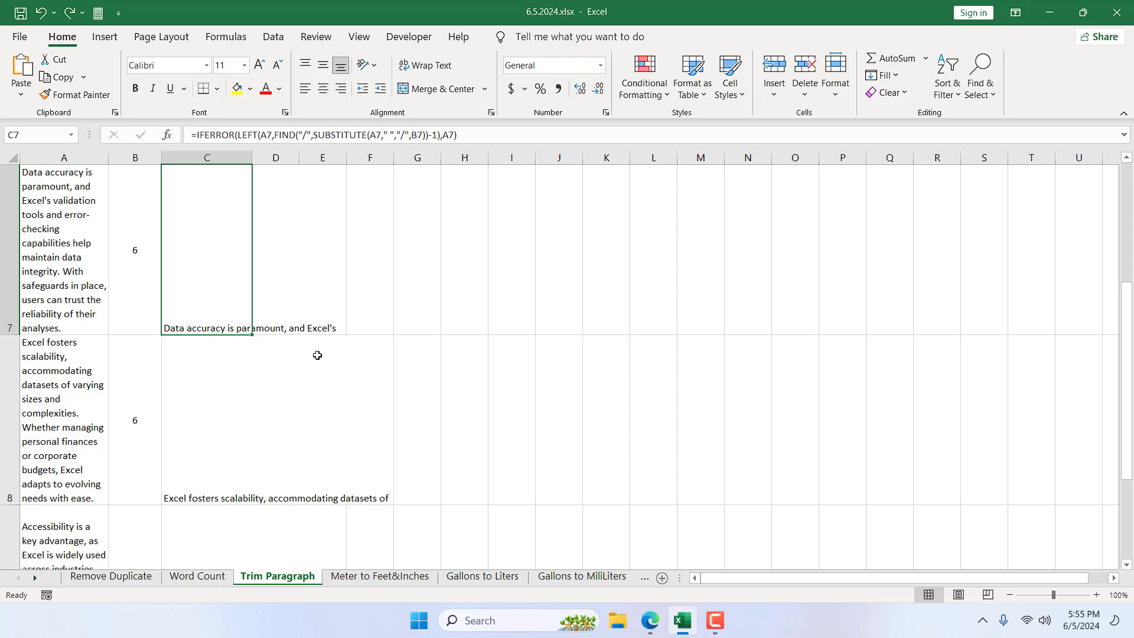
pyautogui.click(128, 412)
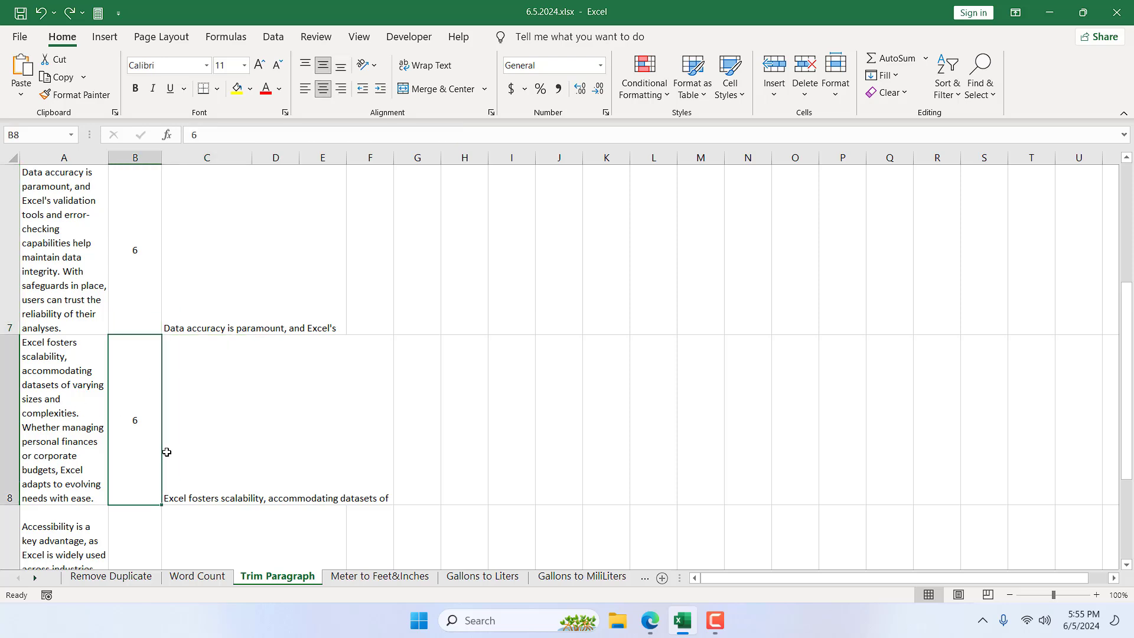
pyautogui.write('9')
pyautogui.click(166, 451)
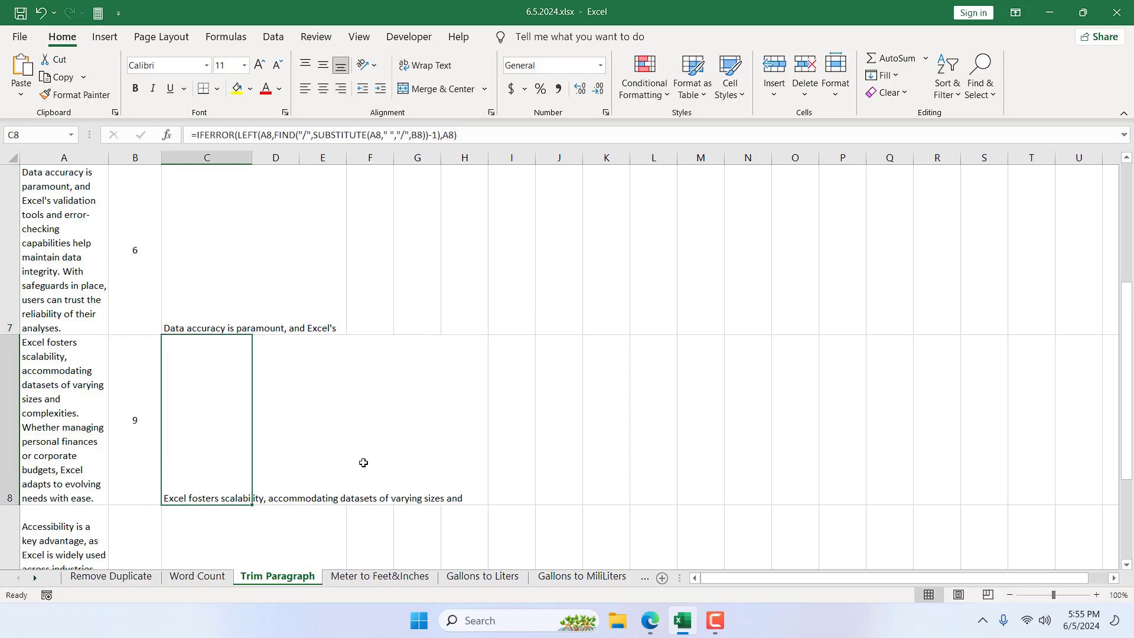
pyautogui.scroll(3, 186, 355)
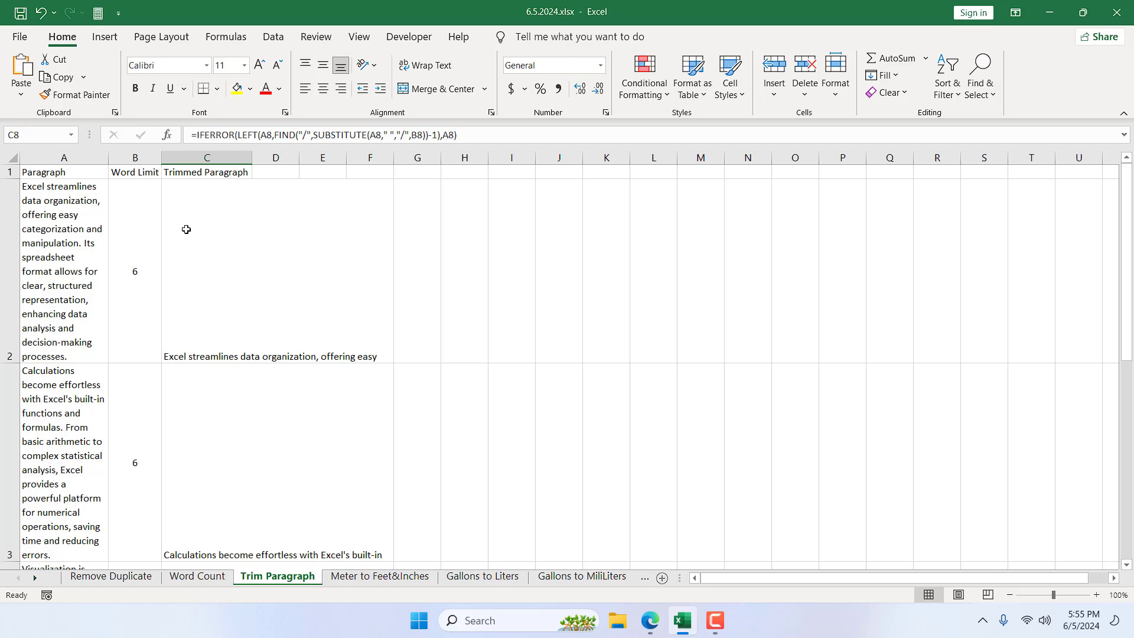